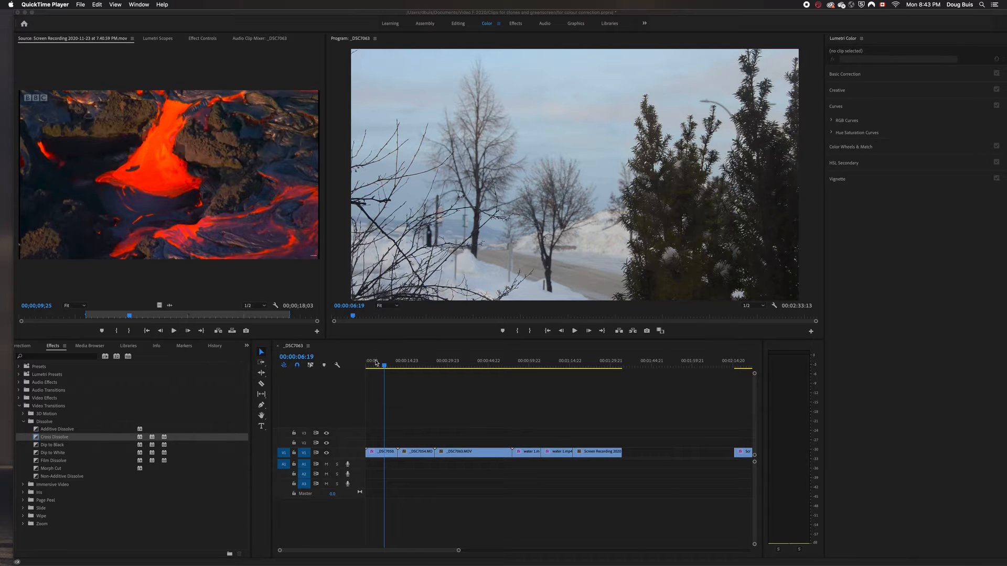
# Neutralise the second clip's blue cast by sampling the snowy hillside beside the road with the WB Selector.
pyautogui.click(379, 453)
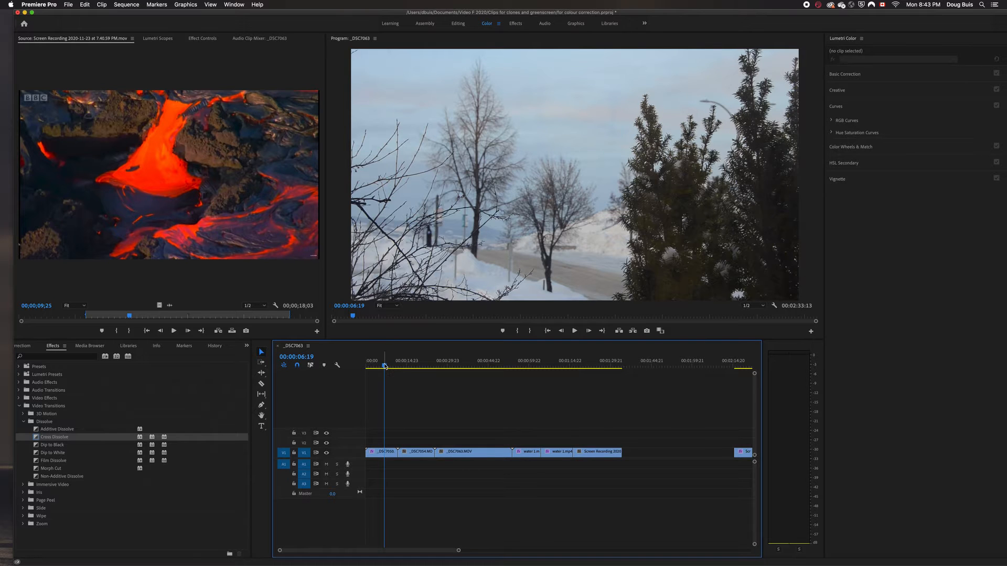
pyautogui.moveTo(385, 366); pyautogui.dragTo(417, 372)
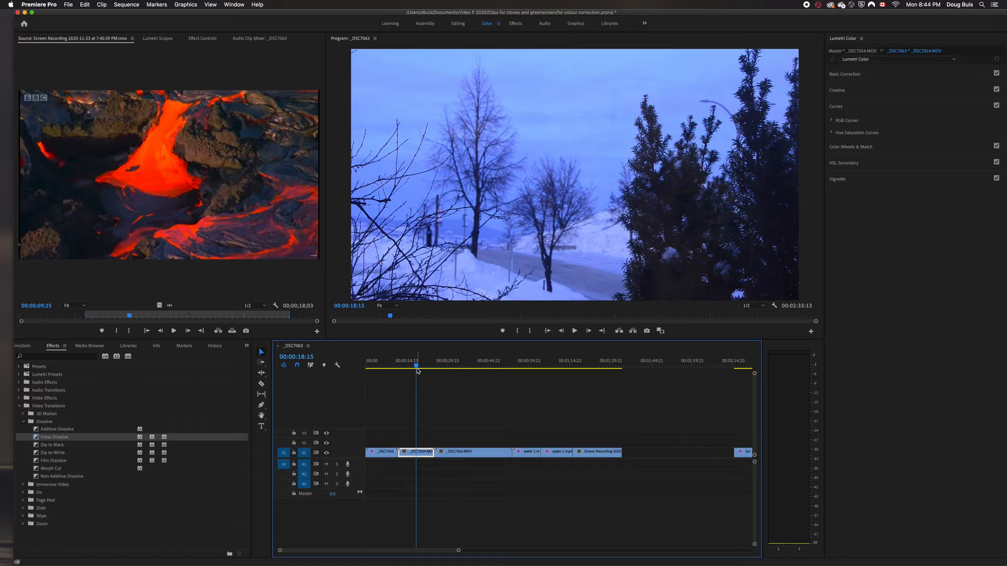
pyautogui.moveTo(415, 367); pyautogui.dragTo(383, 398)
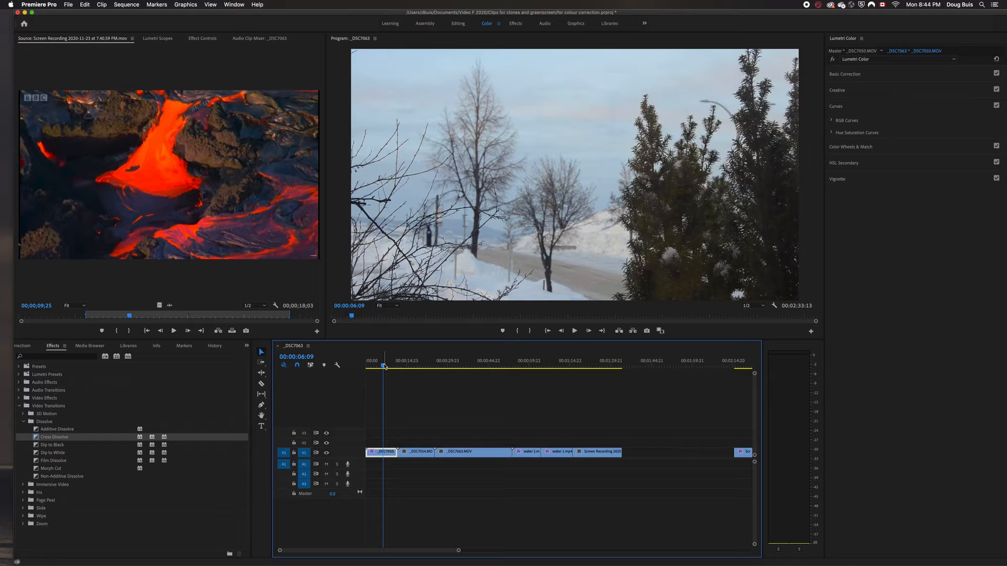
pyautogui.moveTo(382, 366); pyautogui.dragTo(415, 373)
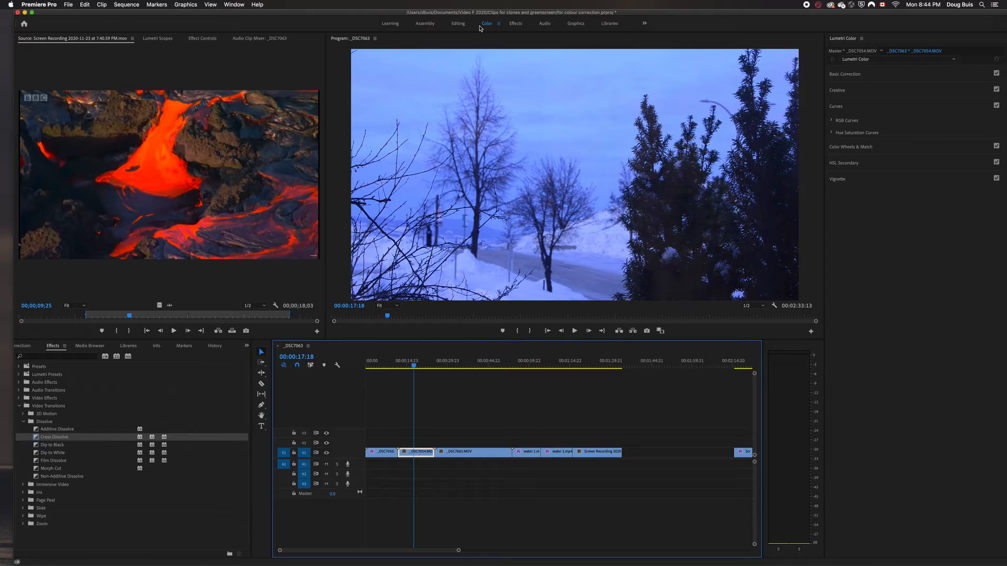
pyautogui.click(458, 24)
pyautogui.click(486, 24)
pyautogui.click(845, 74)
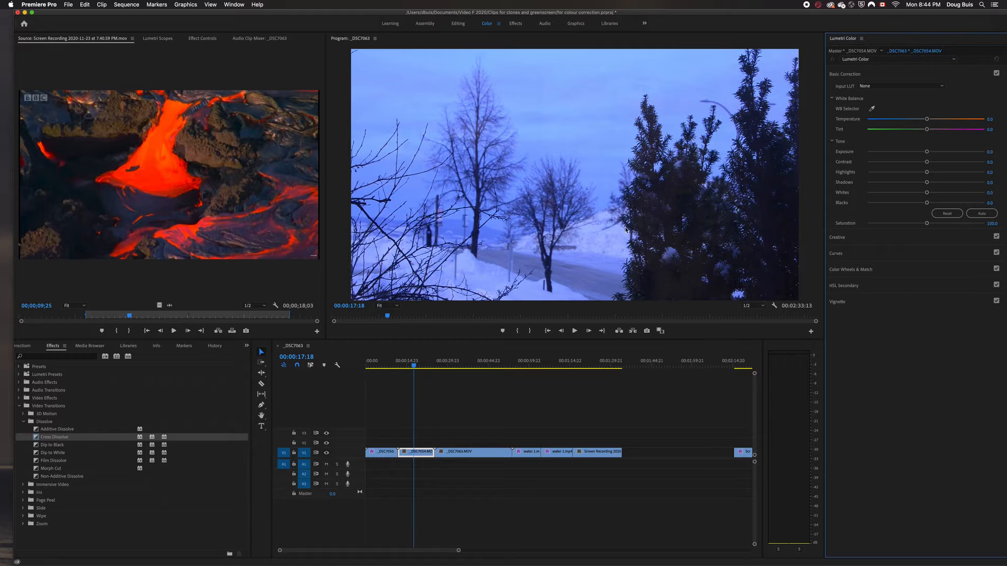
pyautogui.click(873, 110)
pyautogui.click(619, 230)
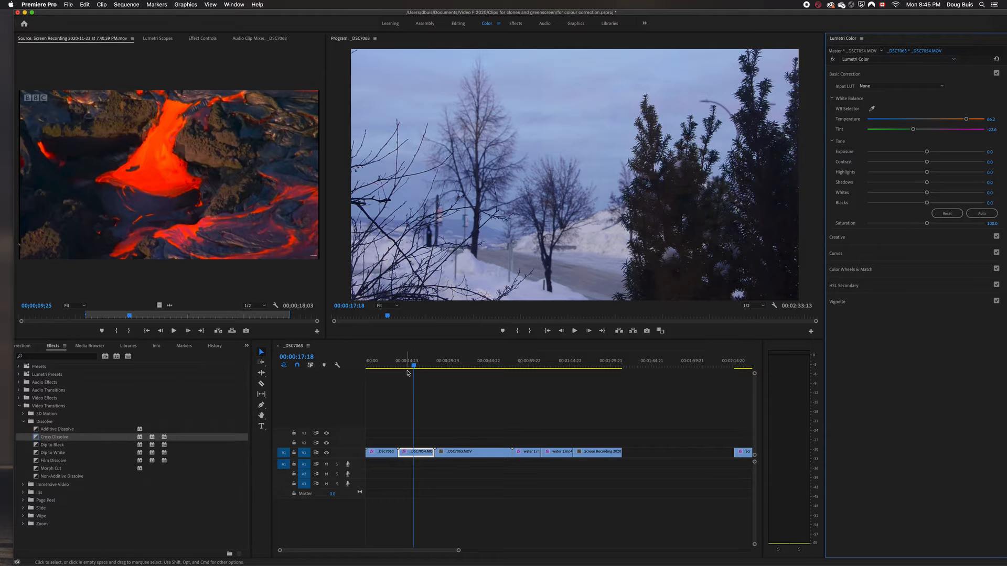
# Fine-tune the second clip's white balance, raising Temperature to about 74 and lowering Tint to about -36.5.
pyautogui.moveTo(407, 373)
pyautogui.mouseDown()
pyautogui.moveTo(384, 373)
pyautogui.moveTo(416, 373)
pyautogui.mouseUp()
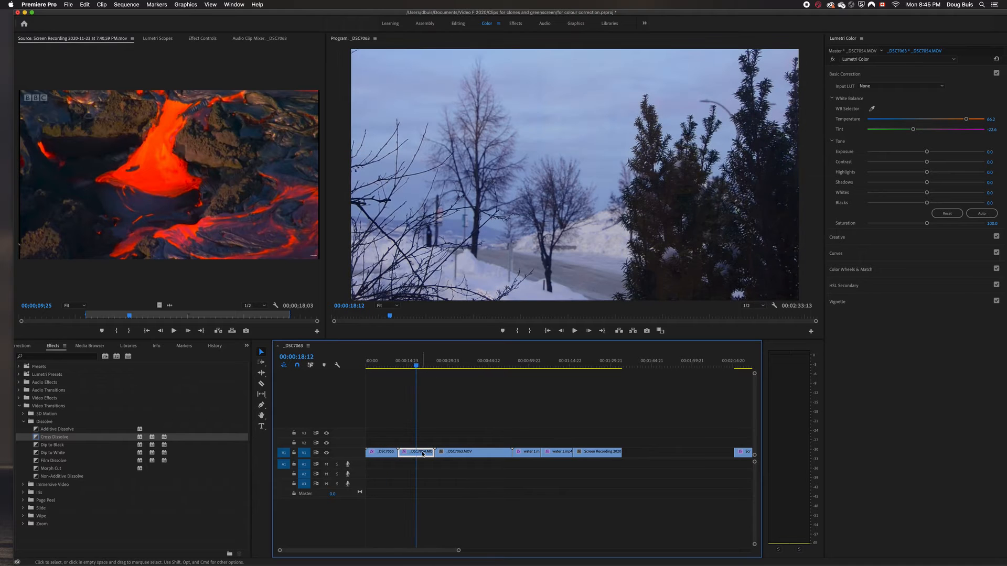
pyautogui.moveTo(968, 120); pyautogui.dragTo(969, 120)
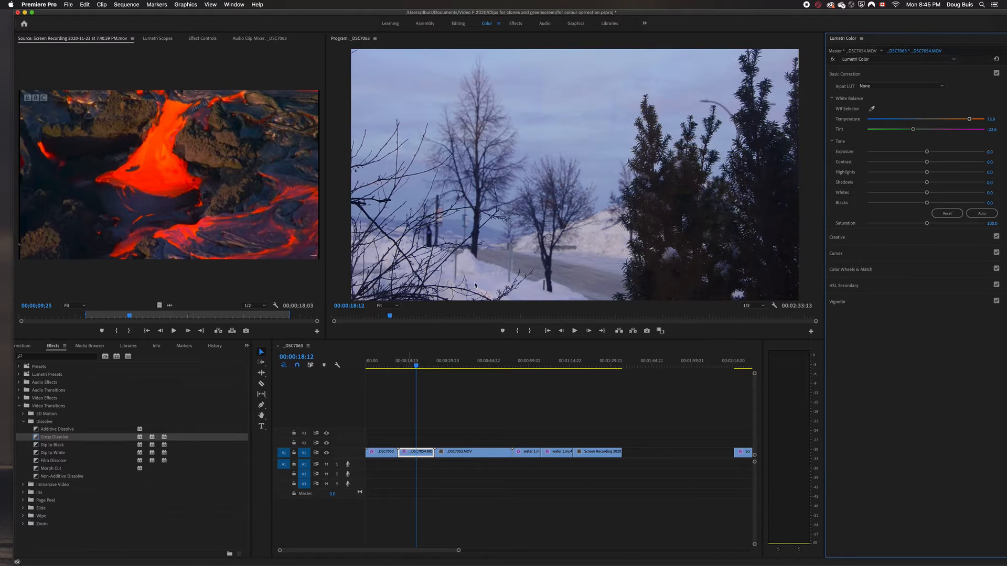
pyautogui.moveTo(418, 366)
pyautogui.mouseDown()
pyautogui.moveTo(390, 371)
pyautogui.moveTo(415, 369)
pyautogui.mouseUp()
pyautogui.moveTo(913, 130); pyautogui.dragTo(906, 132)
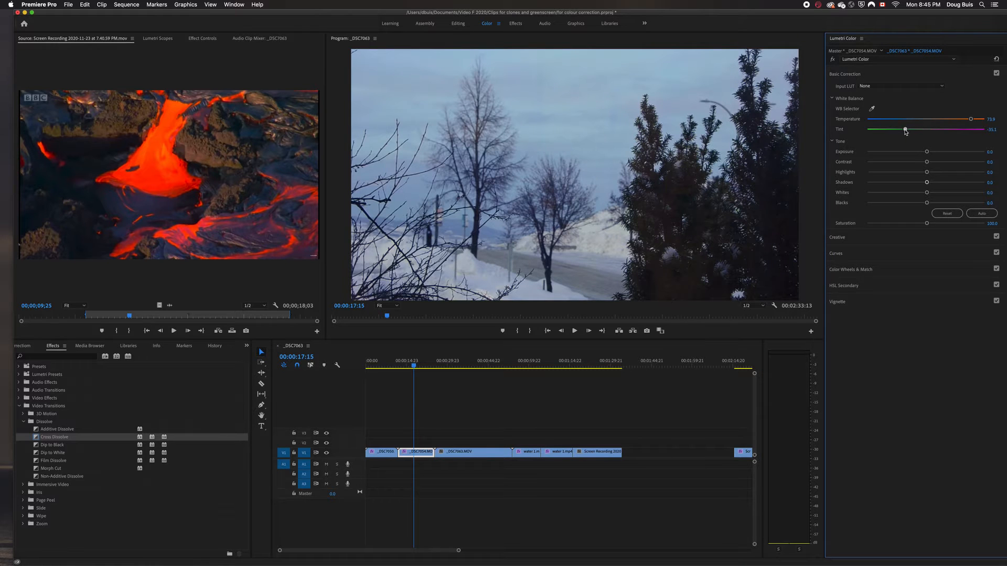
pyautogui.moveTo(415, 367)
pyautogui.mouseDown()
pyautogui.moveTo(385, 375)
pyautogui.moveTo(414, 376)
pyautogui.mouseUp()
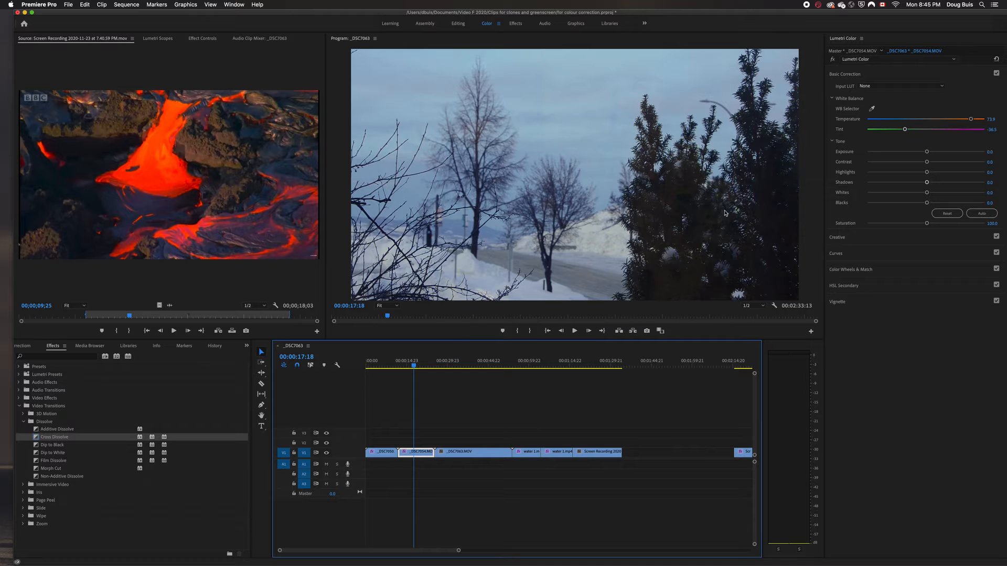
# Raise the second clip's Exposure to about 0.8, comparing its brightness against the first clip.
pyautogui.moveTo(927, 152); pyautogui.dragTo(933, 154)
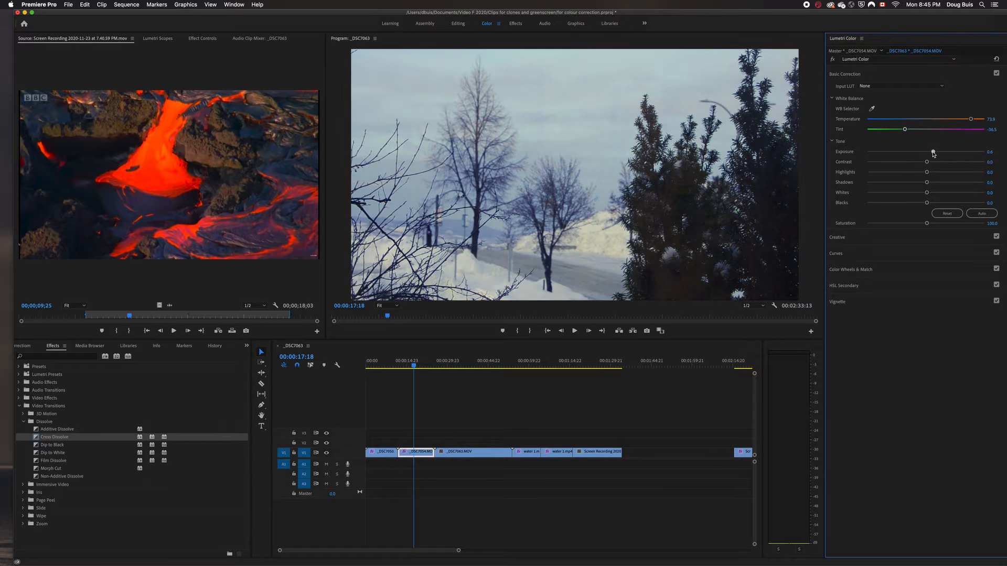
pyautogui.click(381, 375)
pyautogui.moveTo(381, 376); pyautogui.dragTo(415, 378)
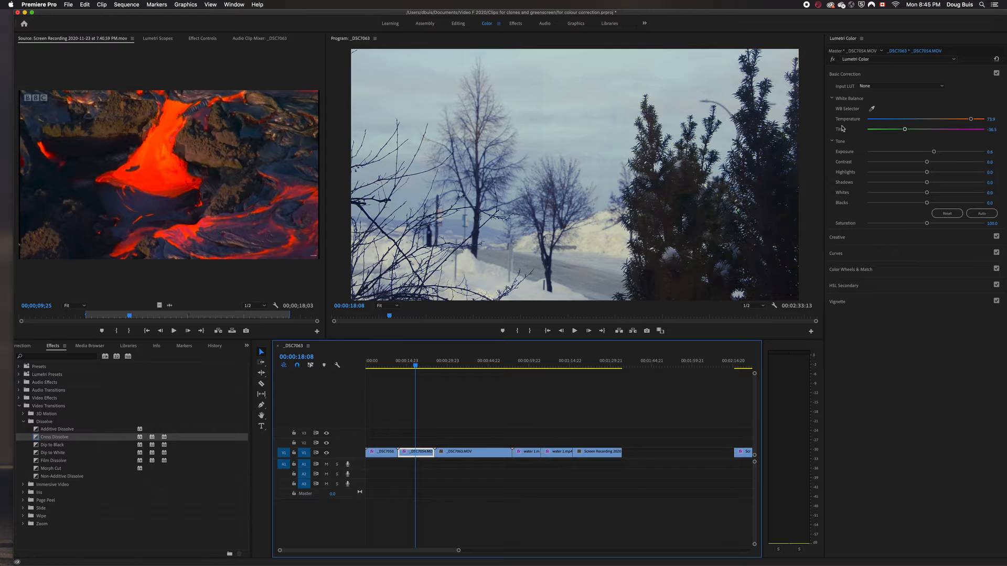
pyautogui.moveTo(934, 152); pyautogui.dragTo(934, 153)
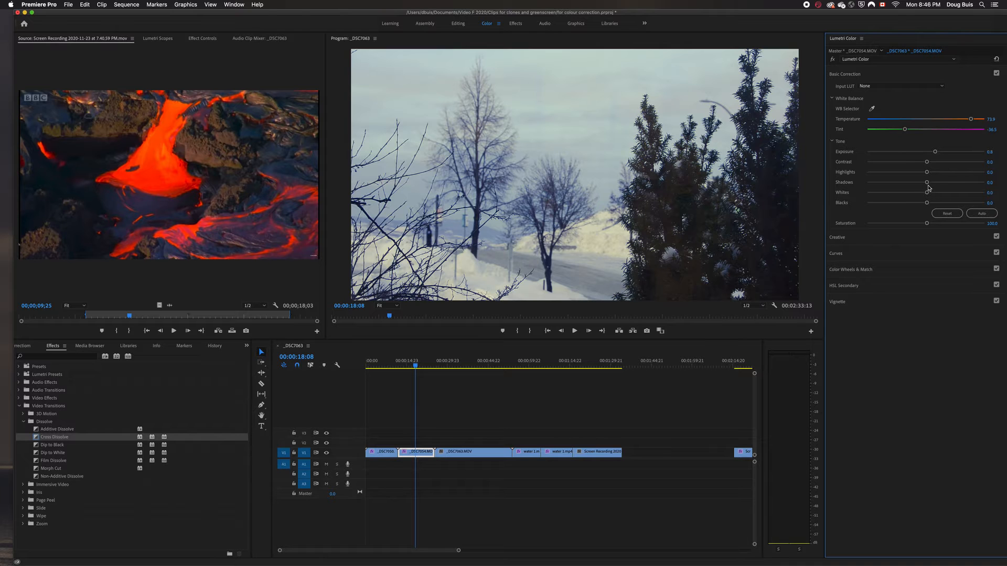
# Lower the second clip's Highlights to about -9.7, raise Shadows to about 38.5, and fine-tune contrast, whites, blacks and saturation.
pyautogui.moveTo(927, 162)
pyautogui.mouseDown()
pyautogui.moveTo(942, 162)
pyautogui.moveTo(918, 163)
pyautogui.moveTo(922, 173)
pyautogui.mouseUp()
pyautogui.moveTo(928, 183); pyautogui.dragTo(947, 181)
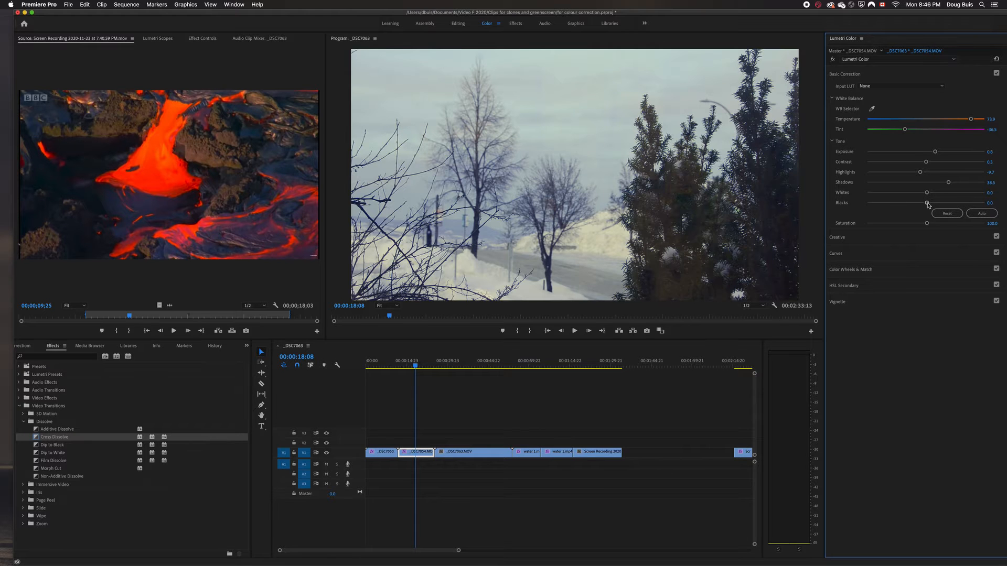
pyautogui.moveTo(928, 205)
pyautogui.mouseDown()
pyautogui.moveTo(939, 205)
pyautogui.moveTo(928, 206)
pyautogui.mouseUp()
pyautogui.moveTo(926, 194)
pyautogui.mouseDown()
pyautogui.moveTo(883, 193)
pyautogui.moveTo(919, 196)
pyautogui.mouseUp()
pyautogui.moveTo(919, 193); pyautogui.dragTo(925, 193)
pyautogui.moveTo(928, 224)
pyautogui.mouseDown()
pyautogui.moveTo(976, 221)
pyautogui.moveTo(929, 225)
pyautogui.mouseUp()
# Split the third clip, _DSC7063.MOV, in two with the Razor tool shortly before 00:00:39:00.
pyautogui.moveTo(424, 373); pyautogui.dragTo(471, 383)
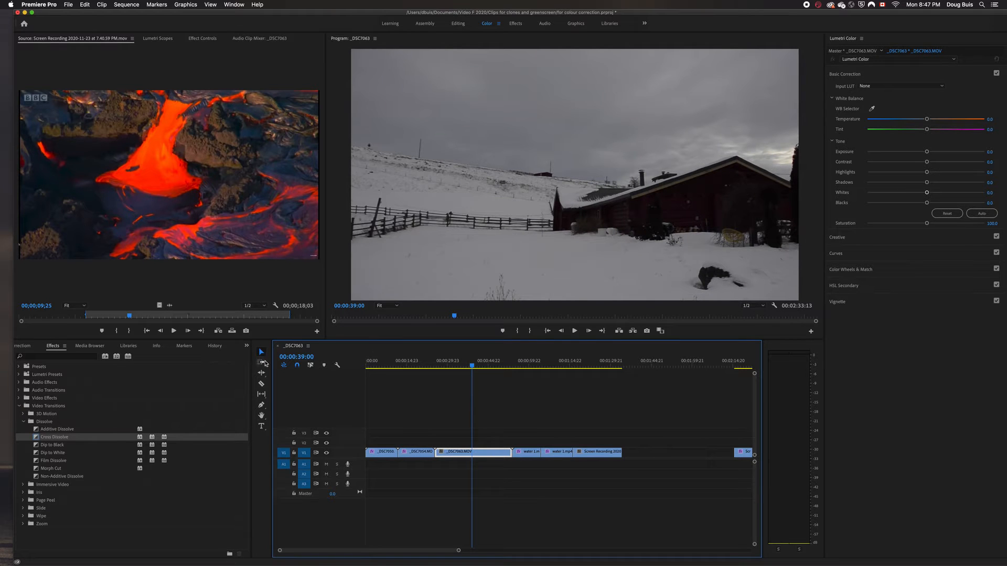
pyautogui.click(261, 384)
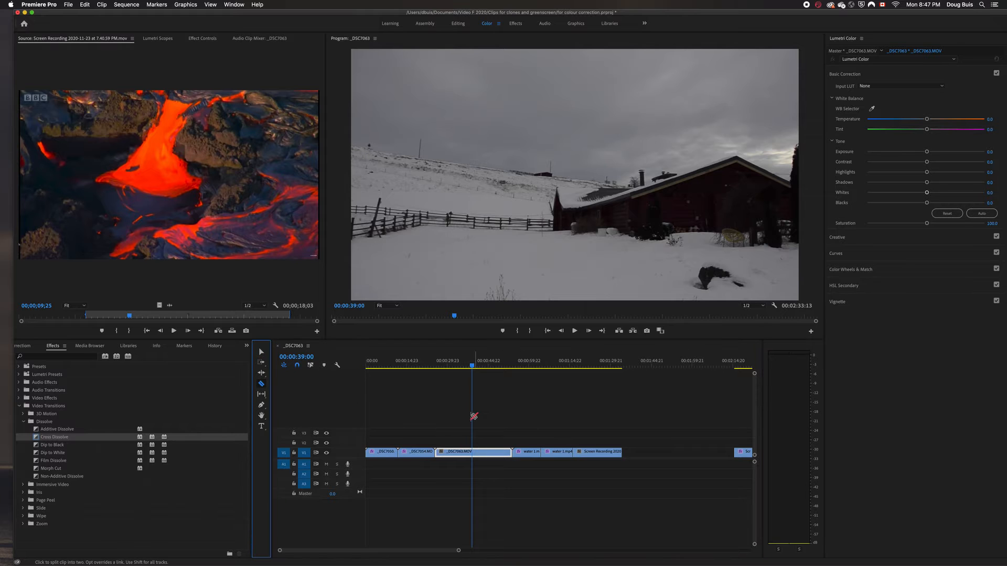
pyautogui.click(468, 366)
pyautogui.moveTo(469, 366); pyautogui.dragTo(467, 366)
pyautogui.click(468, 451)
pyautogui.moveTo(468, 367); pyautogui.dragTo(448, 376)
pyautogui.press('v')
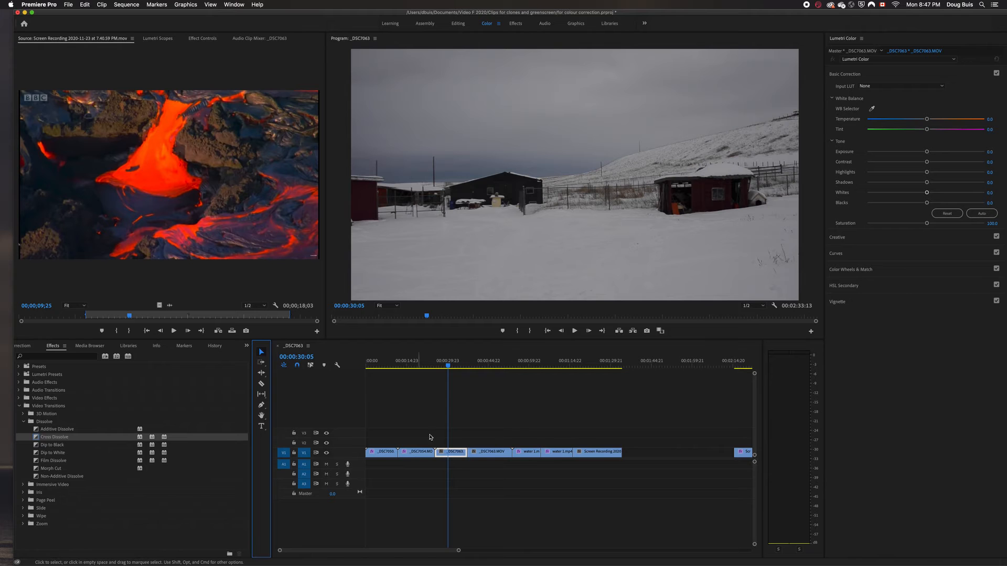
# Correct the first part of the split clip with Exposure 0.5, Highlights about -10, Shadows about 92, and fine-tuned blacks and saturation.
pyautogui.click(446, 369)
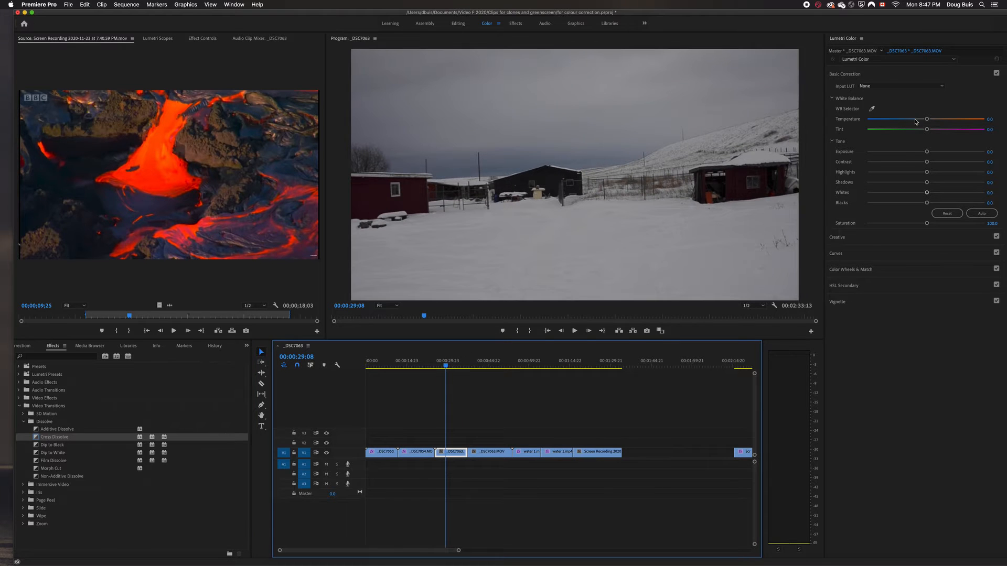
pyautogui.click(927, 152)
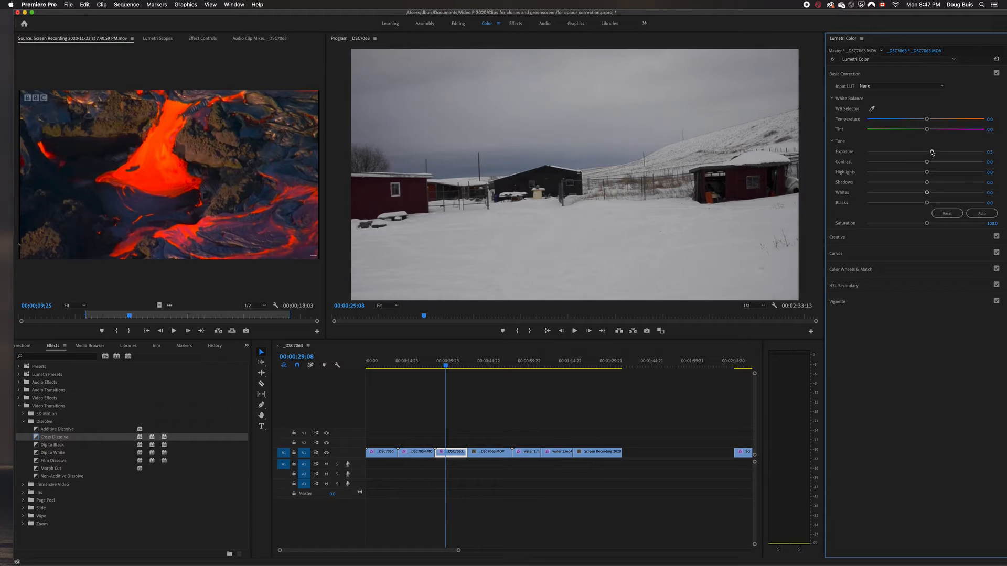
pyautogui.moveTo(928, 174); pyautogui.dragTo(920, 173)
pyautogui.moveTo(928, 183); pyautogui.dragTo(979, 183)
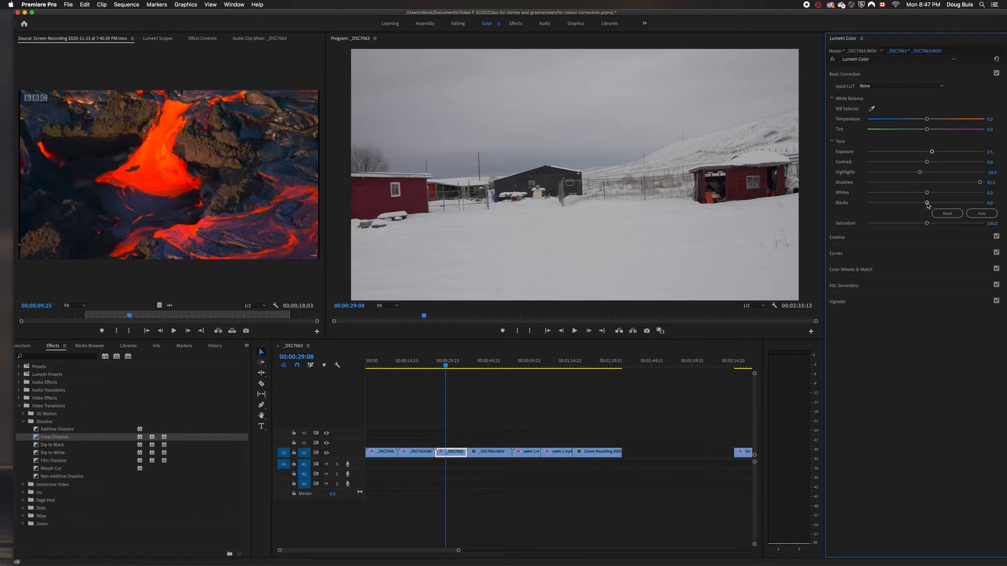
pyautogui.moveTo(928, 204); pyautogui.dragTo(931, 225)
# Tint the first part of the split clip with the color wheels, pushing shadows toward red, midtones toward magenta and highlights toward violet.
pyautogui.click(837, 270)
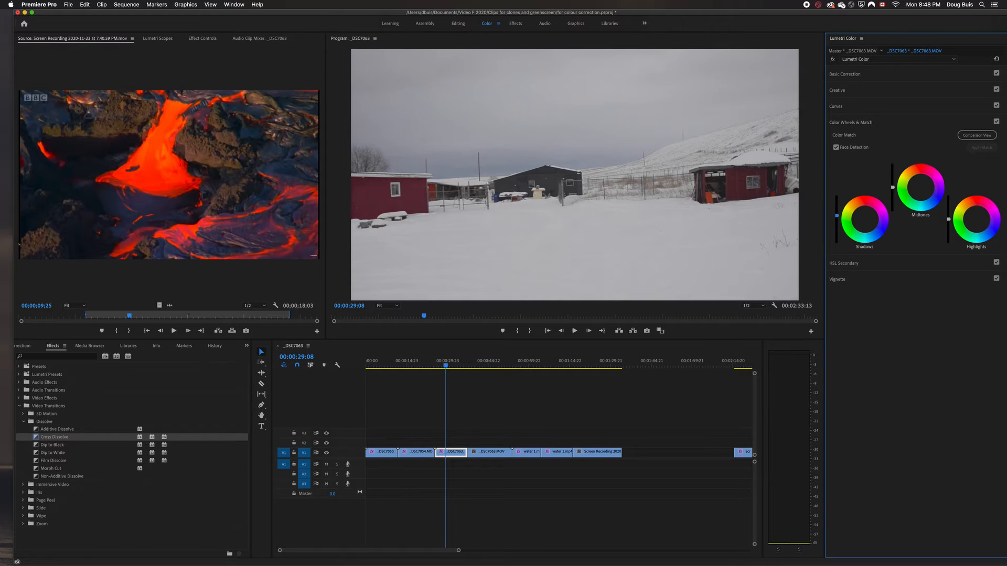
pyautogui.click(866, 221)
pyautogui.moveTo(864, 219); pyautogui.dragTo(866, 213)
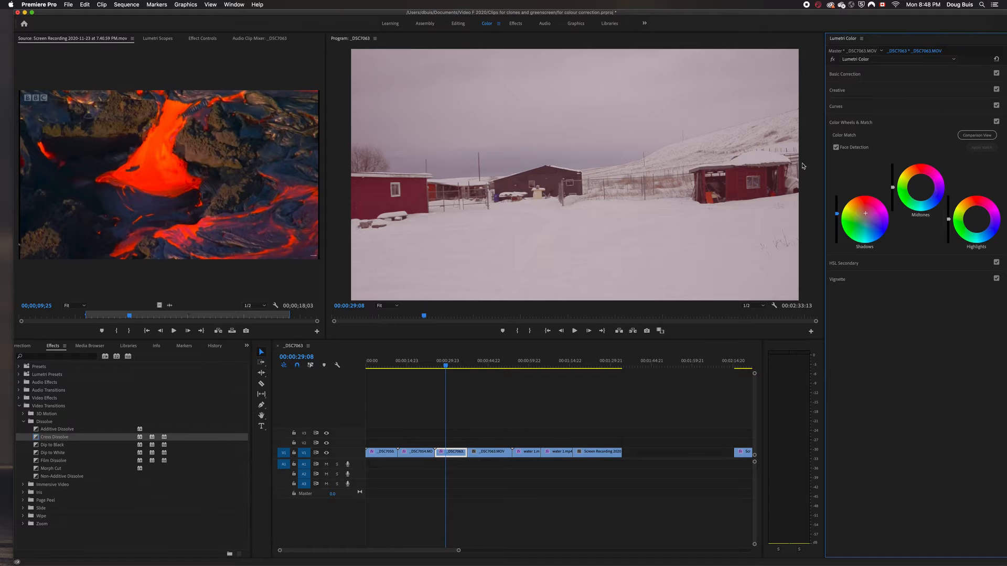
pyautogui.moveTo(920, 187); pyautogui.dragTo(923, 188)
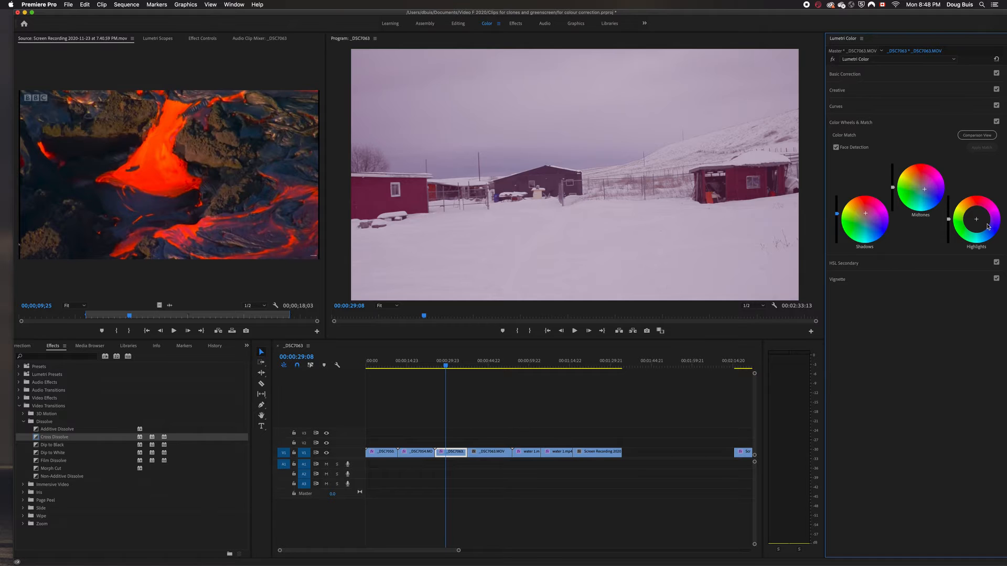
pyautogui.moveTo(978, 222); pyautogui.dragTo(983, 223)
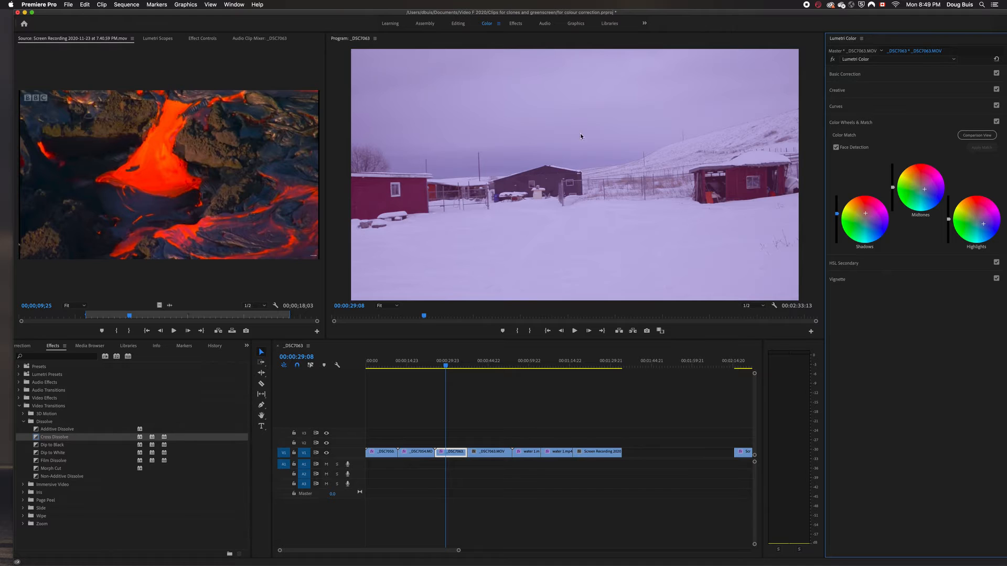
pyautogui.moveTo(983, 225); pyautogui.dragTo(983, 224)
# Brighten the second part of the split clip with Exposure 2.0, Shadows 100, Highlights about -16, slightly raised Whites and Saturation about 113.
pyautogui.moveTo(447, 367); pyautogui.dragTo(478, 378)
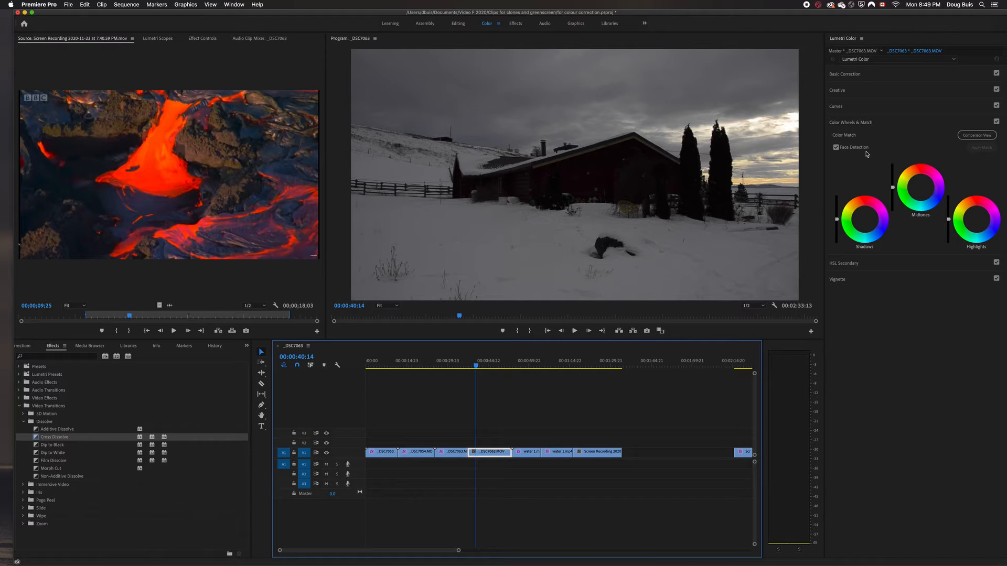
pyautogui.click(835, 74)
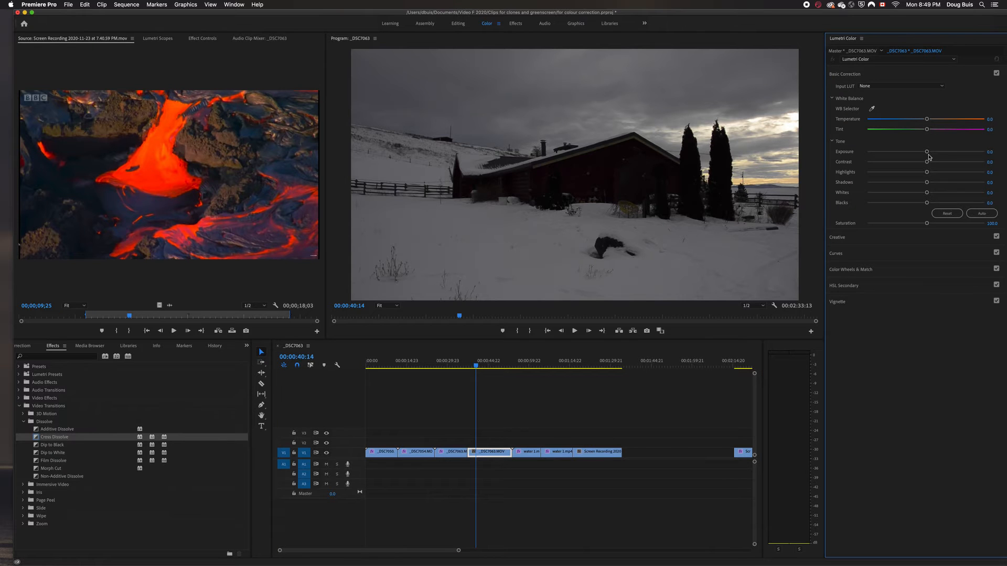
pyautogui.moveTo(927, 154); pyautogui.dragTo(939, 154)
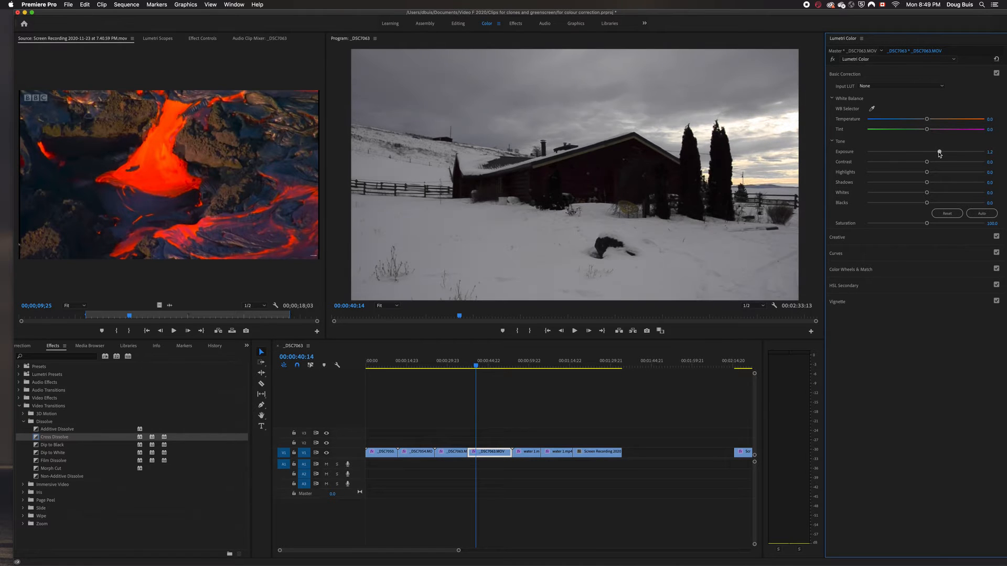
pyautogui.moveTo(928, 185)
pyautogui.mouseDown()
pyautogui.moveTo(982, 181)
pyautogui.moveTo(929, 173)
pyautogui.mouseUp()
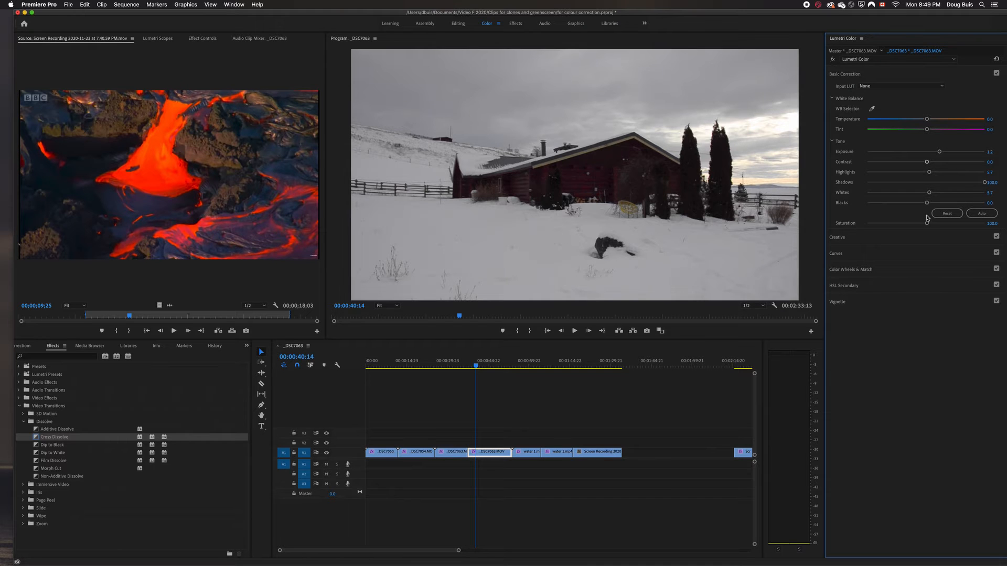
pyautogui.moveTo(927, 223); pyautogui.dragTo(934, 225)
pyautogui.moveTo(939, 152); pyautogui.dragTo(949, 153)
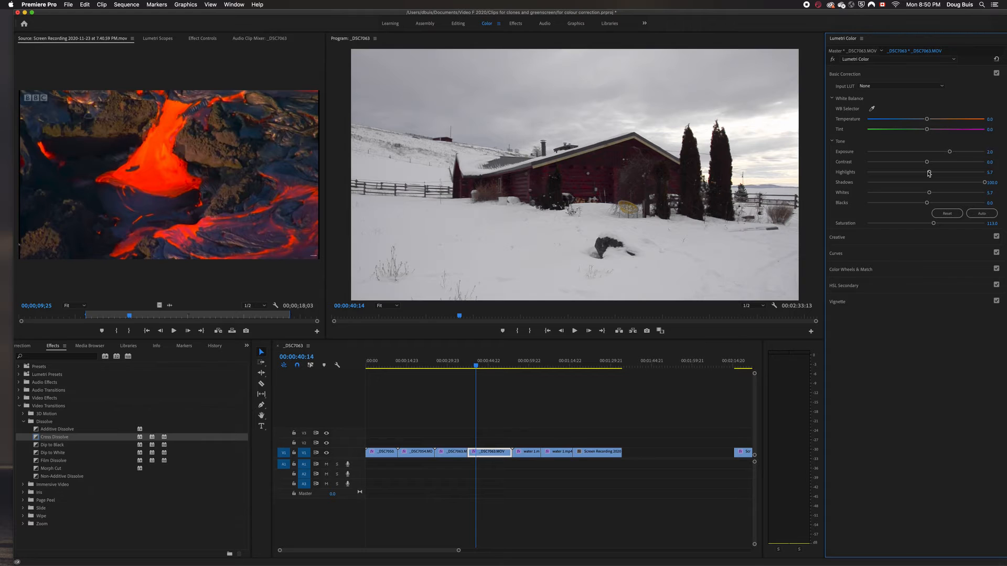
pyautogui.moveTo(929, 173)
pyautogui.mouseDown()
pyautogui.moveTo(917, 173)
pyautogui.moveTo(926, 193)
pyautogui.mouseUp()
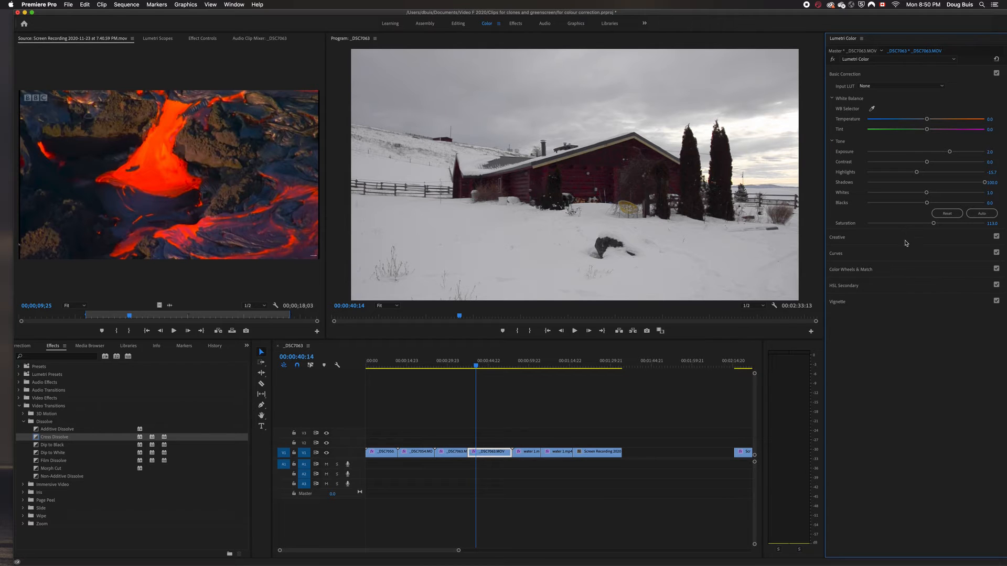
# Boost the red house's saturation by sampling its wall for the Hue vs Sat curve and raising the red point.
pyautogui.click(834, 254)
pyautogui.click(833, 133)
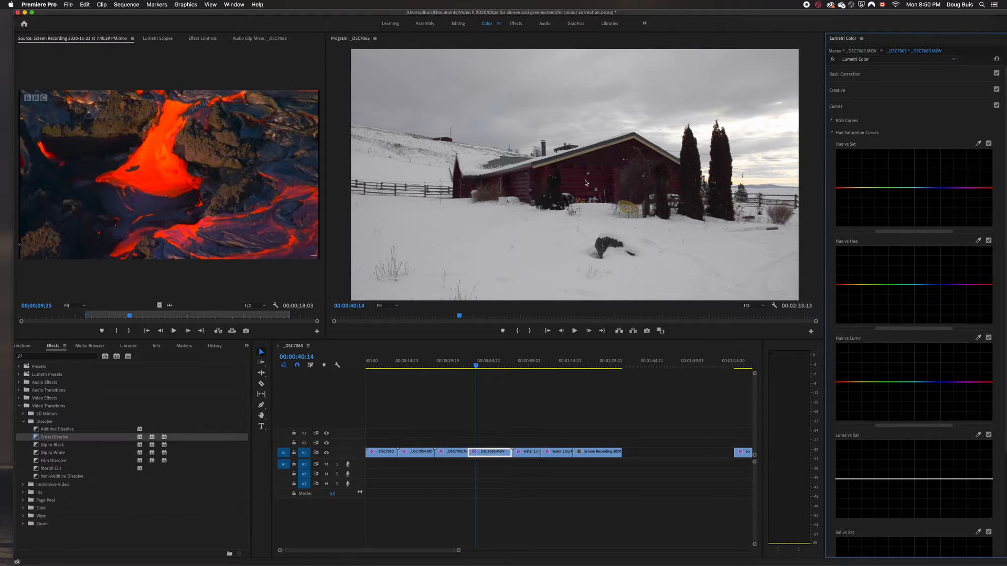
pyautogui.click(978, 144)
pyautogui.click(568, 180)
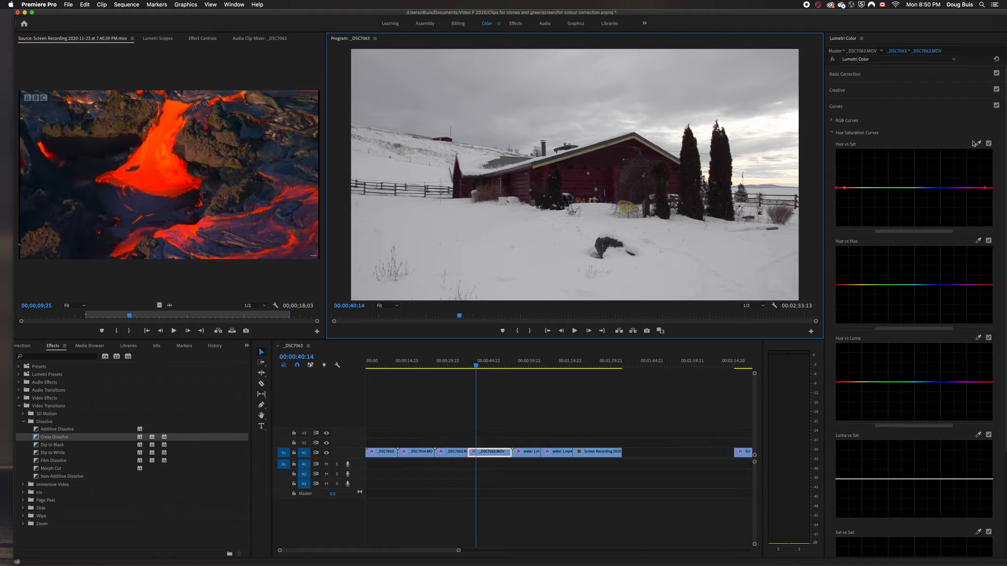
pyautogui.moveTo(838, 190); pyautogui.dragTo(839, 168)
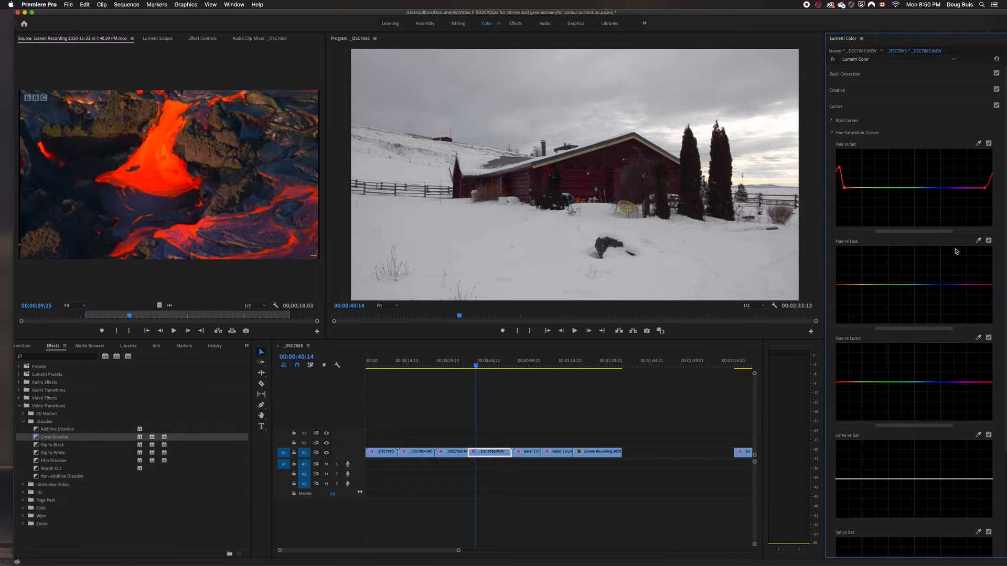
# Brighten the house's reds by sampling its wall for the Hue vs Luma curve and raising the red point.
pyautogui.click(978, 338)
pyautogui.click(580, 178)
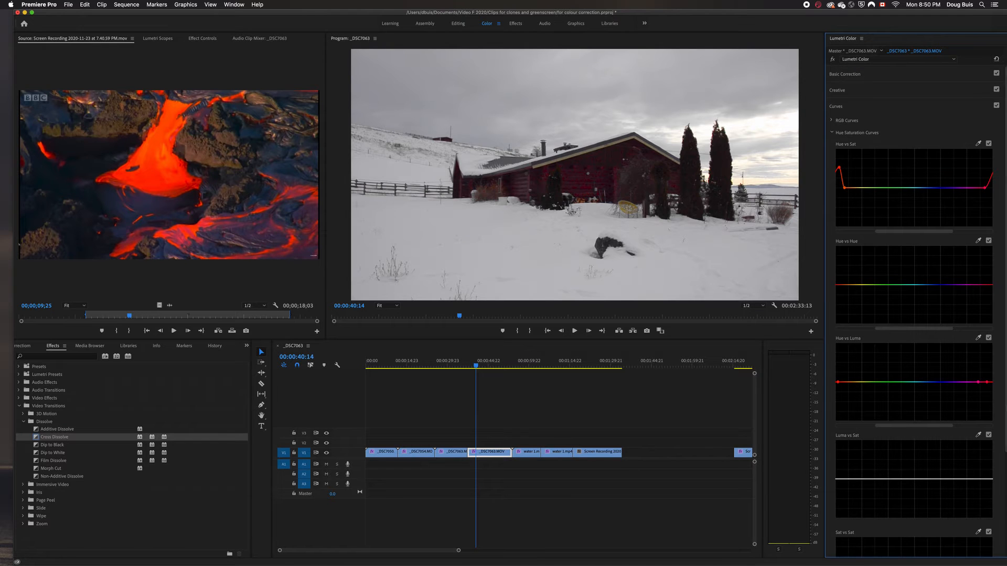
pyautogui.moveTo(987, 381); pyautogui.dragTo(995, 351)
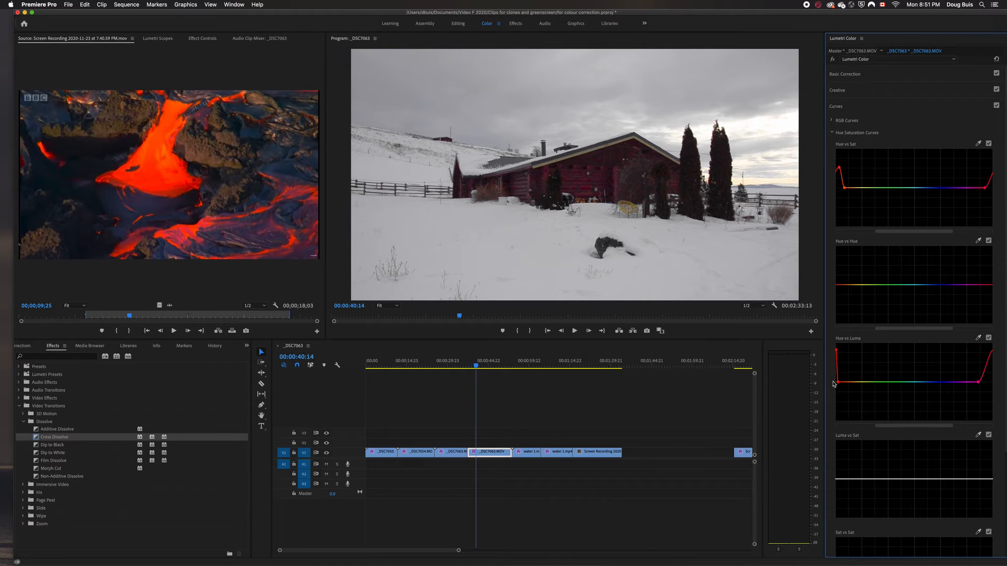
# Widen the red range of the Hue vs Luma curve by moving both boundary points, and check the red shed.
pyautogui.moveTo(838, 382); pyautogui.dragTo(842, 382)
pyautogui.moveTo(978, 382); pyautogui.dragTo(977, 381)
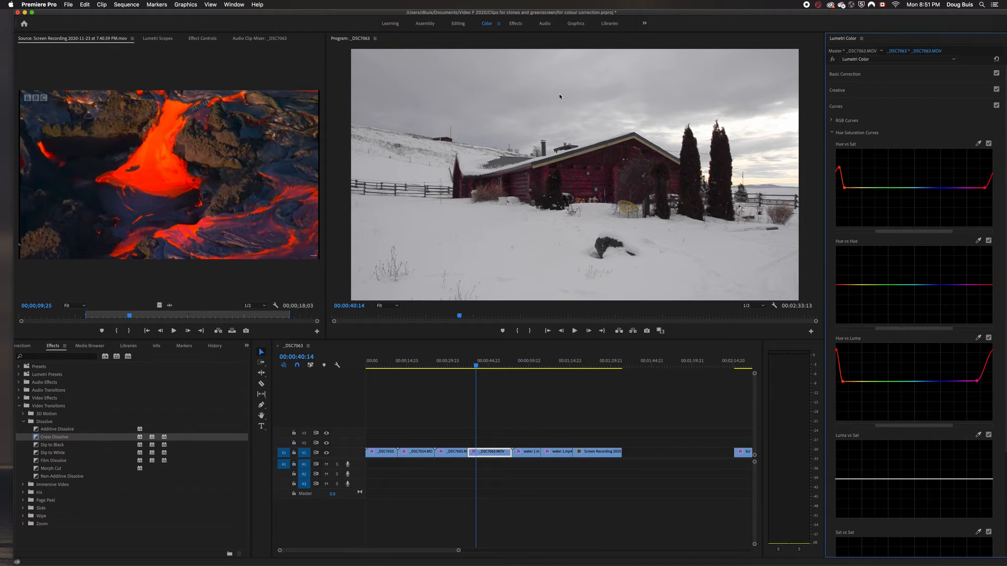
pyautogui.click(487, 371)
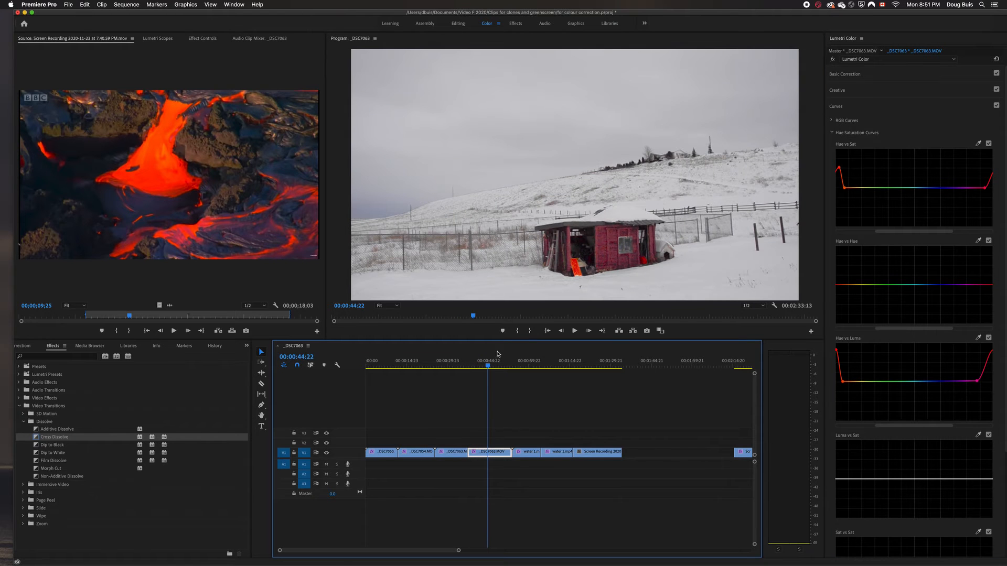
# Boost the dark building's blue saturation by sampling its wall for the Hue vs Sat curve and raising the blue point.
pyautogui.moveTo(489, 368)
pyautogui.mouseDown()
pyautogui.moveTo(513, 373)
pyautogui.moveTo(505, 374)
pyautogui.mouseUp()
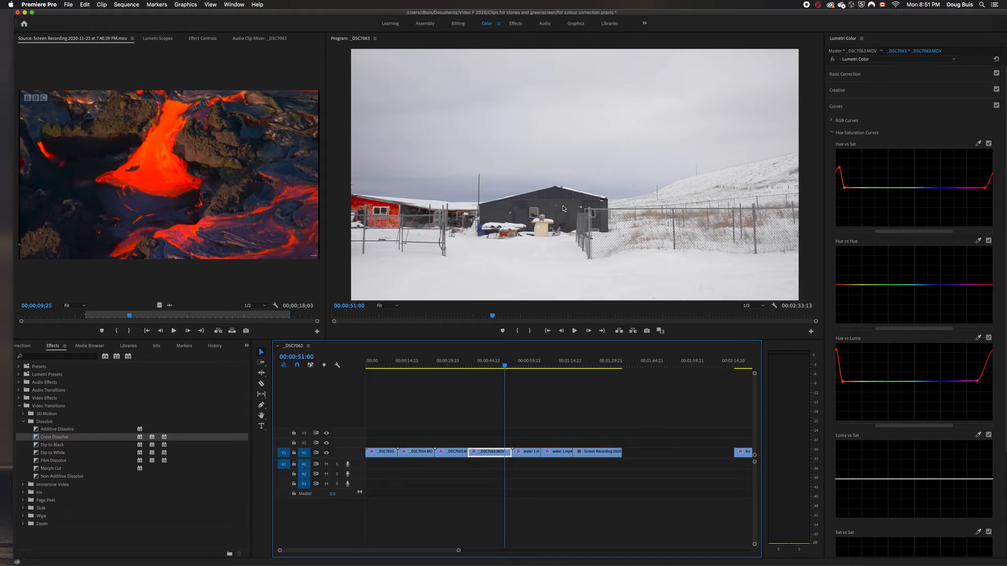
pyautogui.click(978, 144)
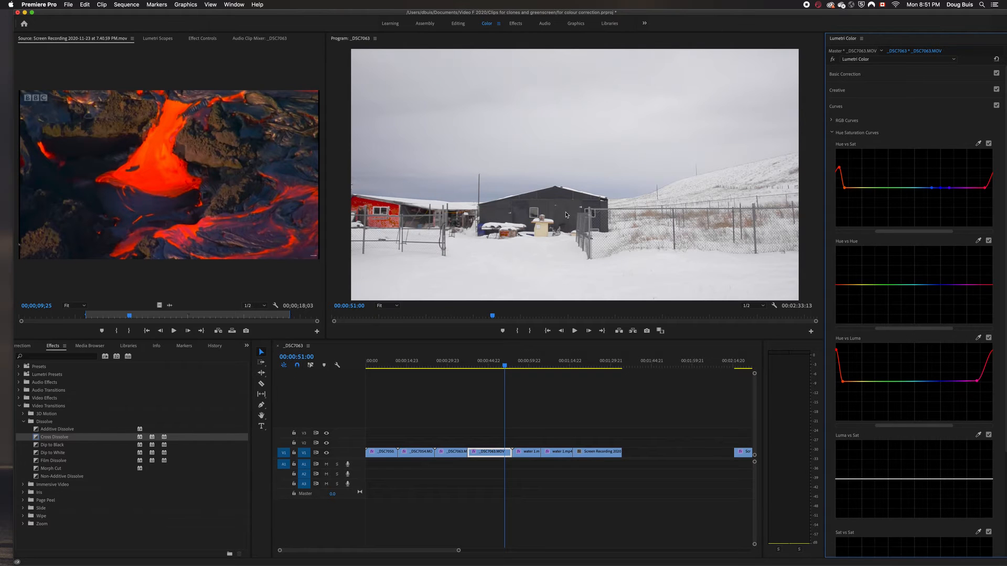
pyautogui.moveTo(940, 188); pyautogui.dragTo(941, 157)
# Scrub through the graded winter clip to review the red house and shed.
pyautogui.moveTo(474, 367); pyautogui.dragTo(480, 371)
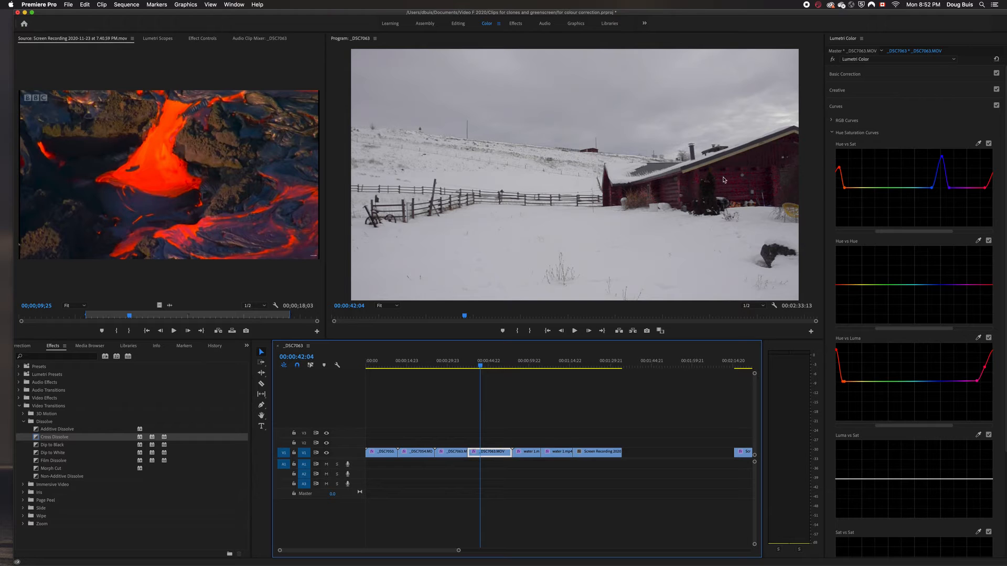
pyautogui.click(489, 370)
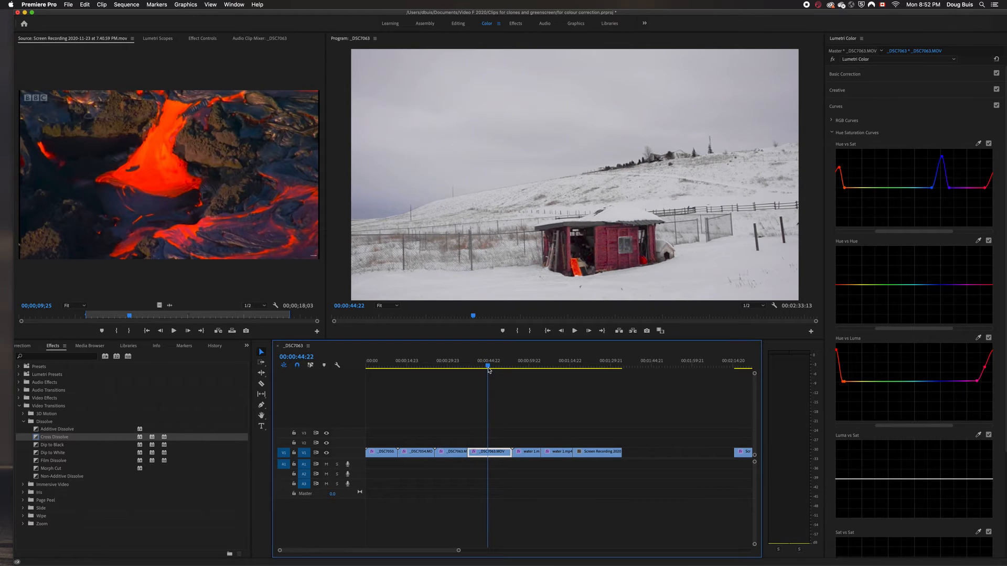
pyautogui.moveTo(489, 370); pyautogui.dragTo(490, 370)
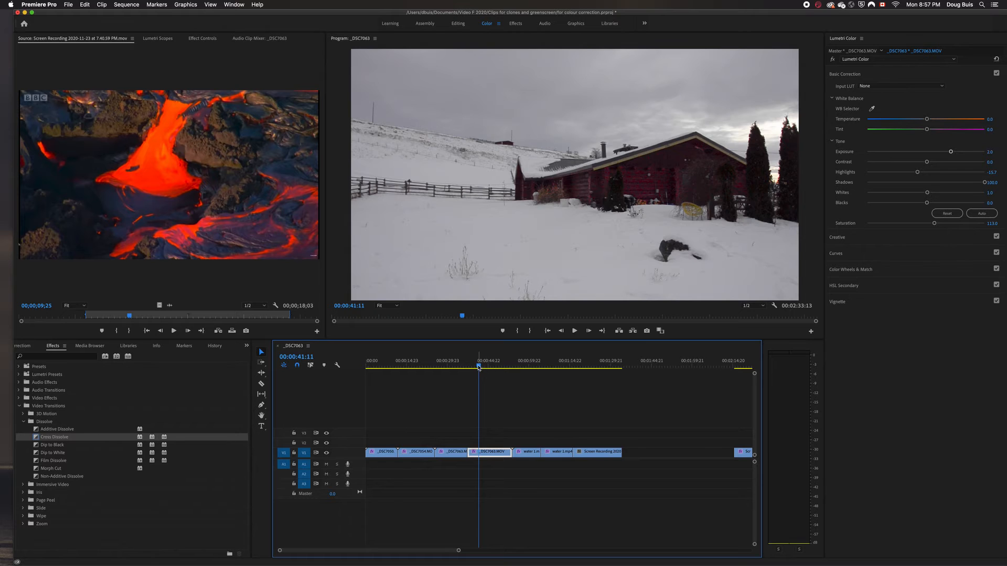
pyautogui.moveTo(480, 366)
pyautogui.mouseDown()
pyautogui.moveTo(491, 367)
pyautogui.moveTo(439, 374)
pyautogui.moveTo(484, 381)
pyautogui.mouseUp()
# Correct the first water clip with Exposure 0.4, Saturation about 137, Temperature about -19, Shadows about 47 and Whites about 7.
pyautogui.moveTo(491, 382); pyautogui.dragTo(528, 393)
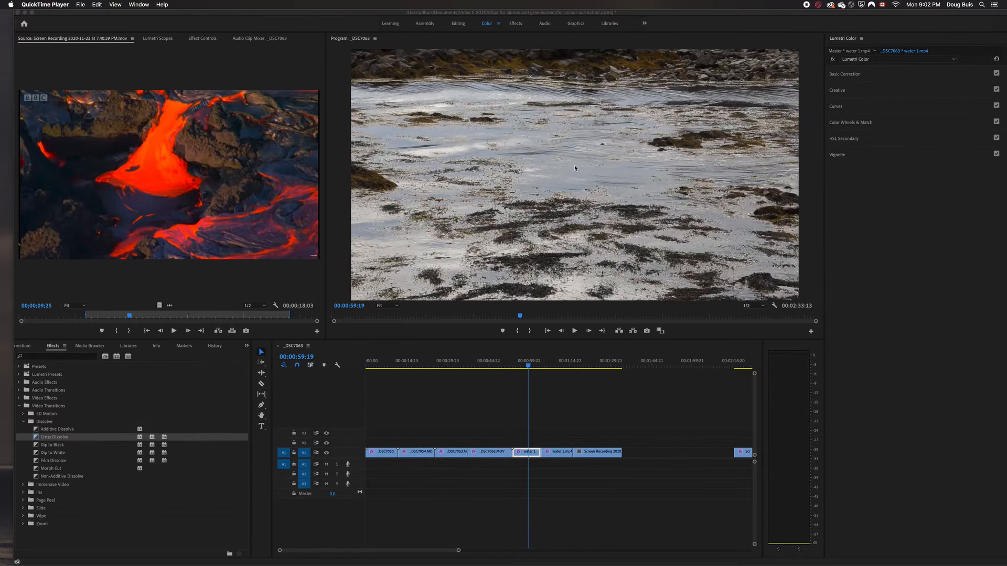
pyautogui.click(845, 76)
pyautogui.click(846, 75)
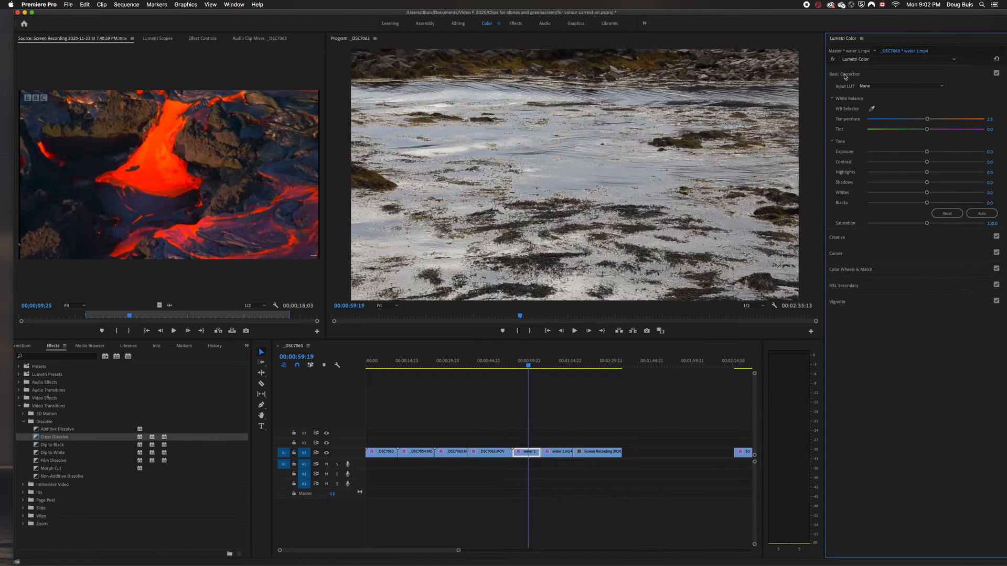
pyautogui.moveTo(927, 152); pyautogui.dragTo(929, 152)
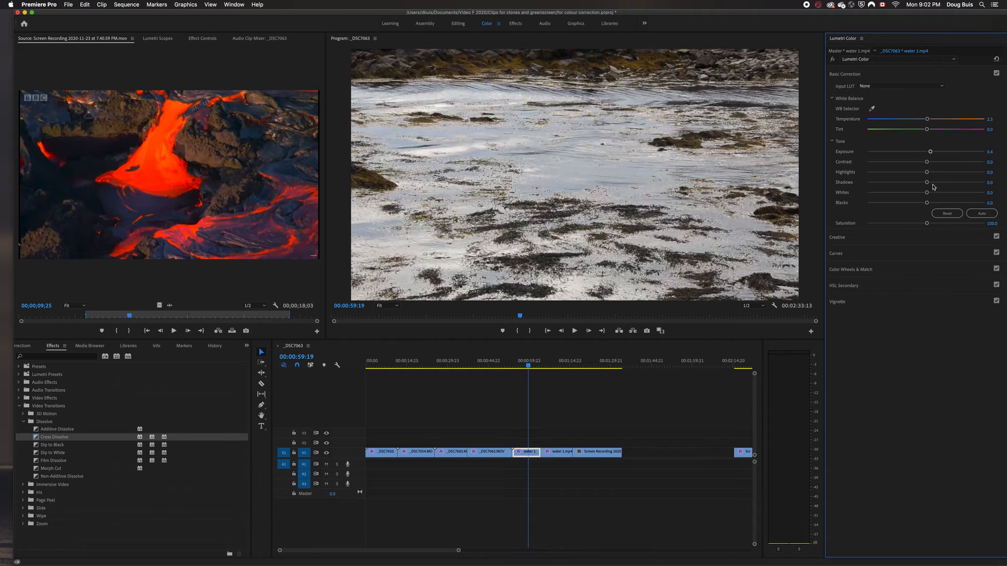
pyautogui.moveTo(926, 223); pyautogui.dragTo(949, 228)
pyautogui.moveTo(927, 121); pyautogui.dragTo(914, 120)
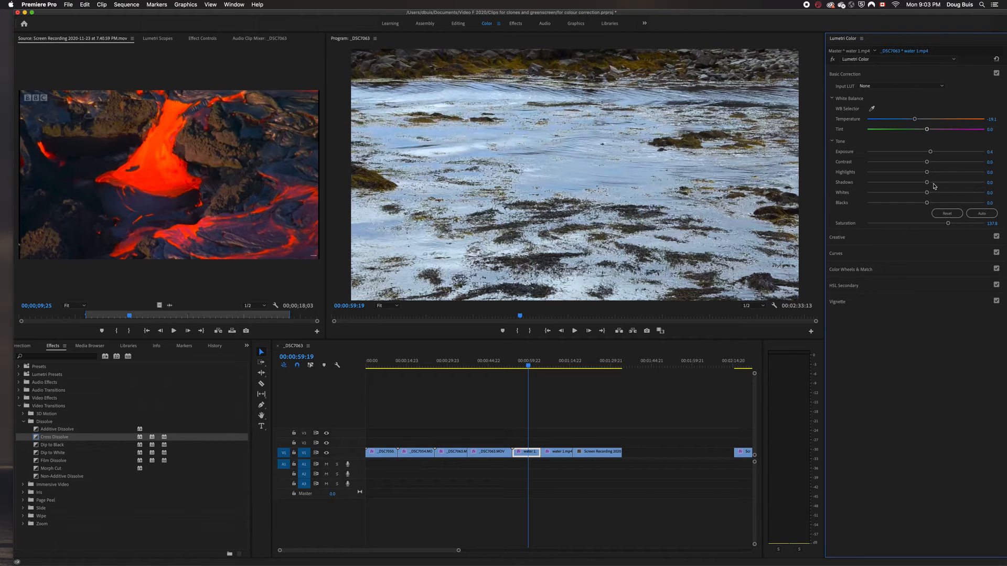
pyautogui.moveTo(927, 184); pyautogui.dragTo(953, 183)
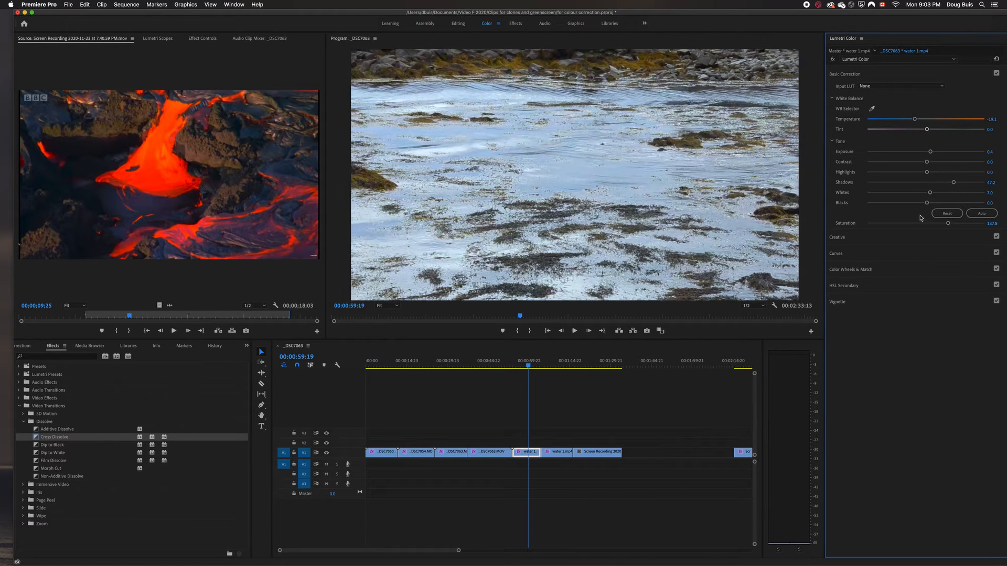
# Boost the water's blue saturation by sampling it for the Hue vs Sat curve and raising the blue point.
pyautogui.click(833, 75)
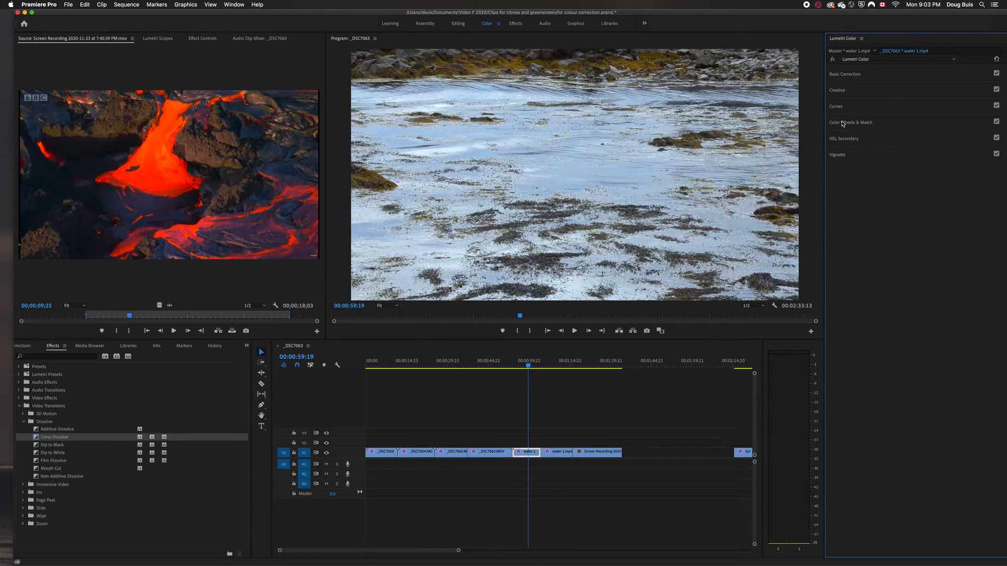
pyautogui.click(837, 108)
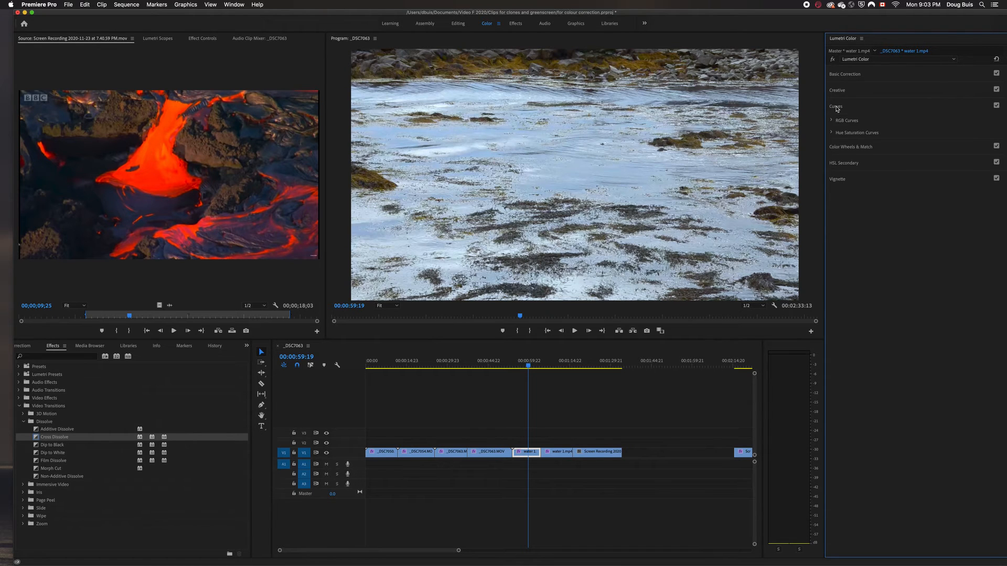
pyautogui.click(832, 133)
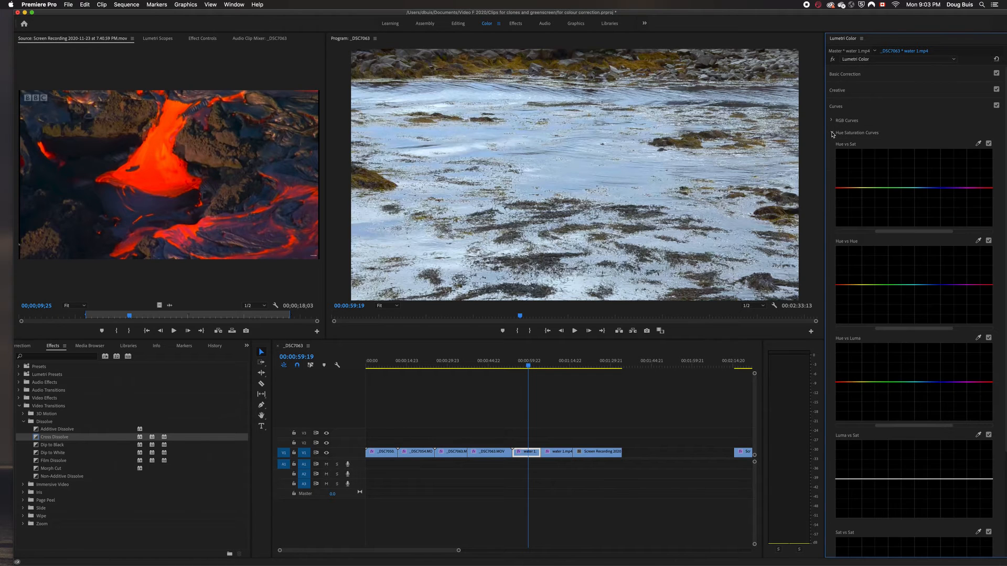
pyautogui.click(978, 144)
pyautogui.click(648, 175)
pyautogui.moveTo(931, 188); pyautogui.dragTo(929, 165)
# Boost the shoreline seaweed's saturation by sampling it for the Hue vs Sat curve and raising the orange point.
pyautogui.click(978, 144)
pyautogui.click(642, 66)
pyautogui.moveTo(851, 188); pyautogui.dragTo(855, 163)
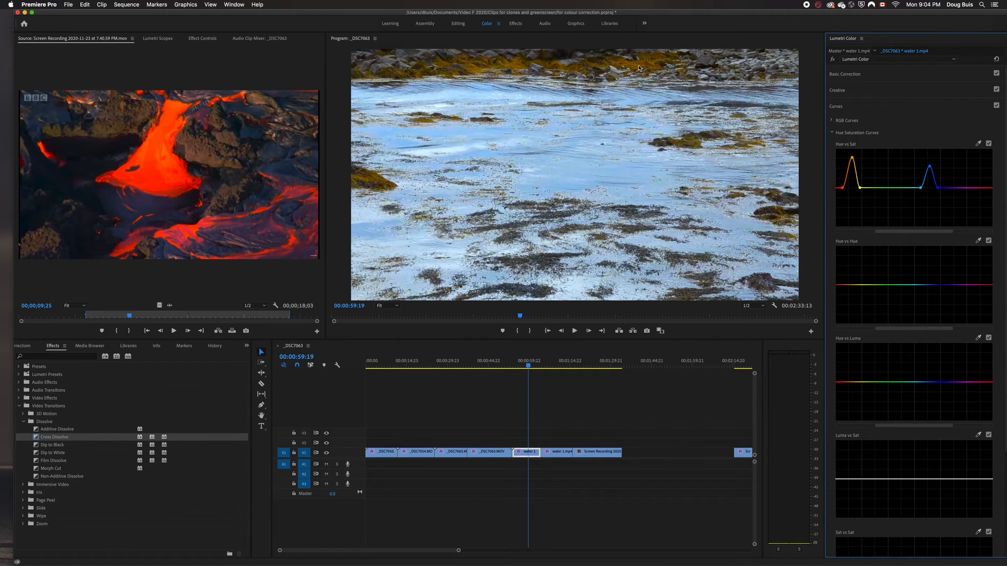
# Shift the seaweed toward green by sampling it for the Hue vs Hue curve and slightly lowering the orange point.
pyautogui.click(978, 242)
pyautogui.click(636, 68)
pyautogui.moveTo(851, 289)
pyautogui.mouseDown()
pyautogui.moveTo(852, 318)
pyautogui.moveTo(849, 289)
pyautogui.mouseUp()
pyautogui.click(529, 368)
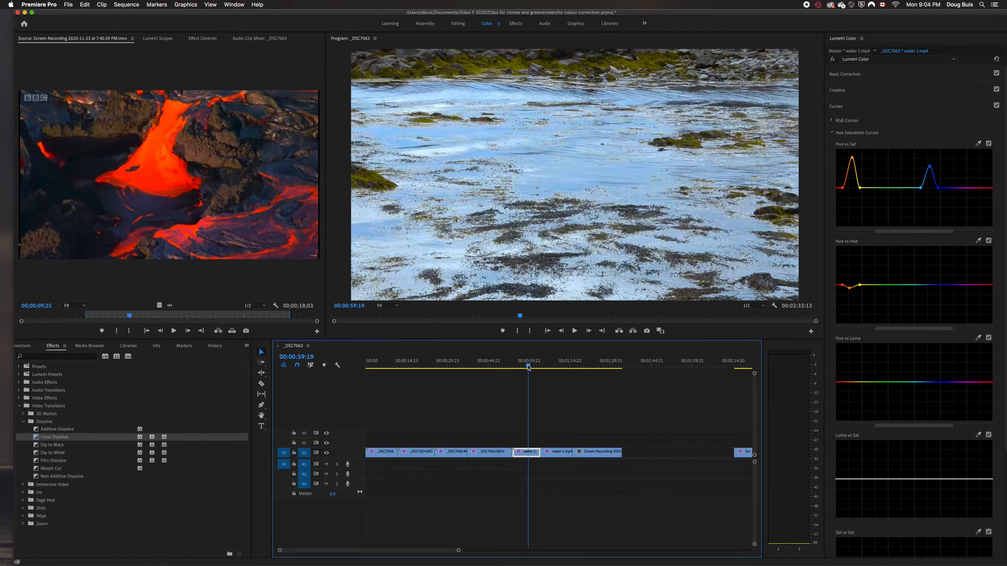
# Select the lava clip at the end of the sequence and switch to the Color workspace.
pyautogui.moveTo(529, 368); pyautogui.dragTo(597, 398)
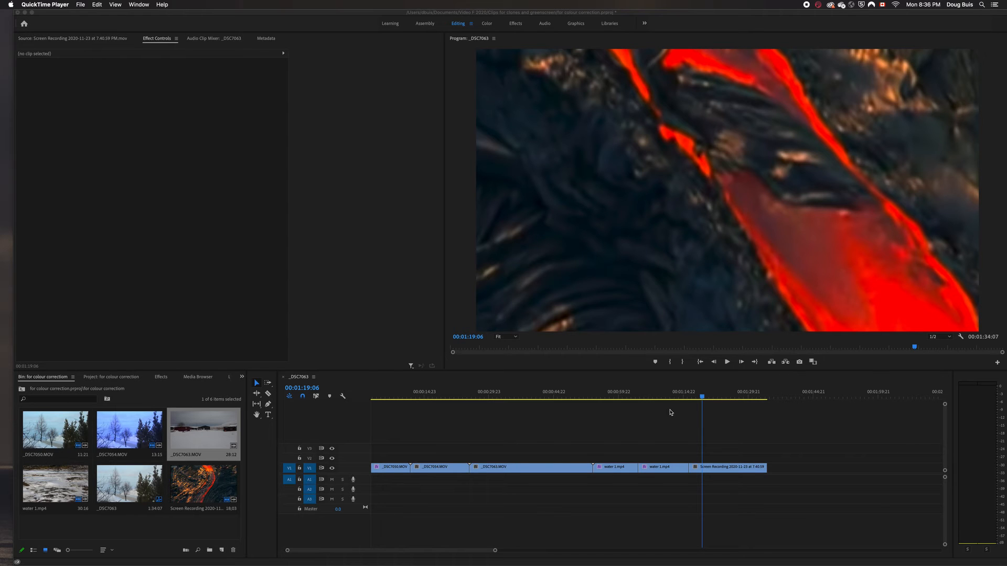
pyautogui.click(691, 402)
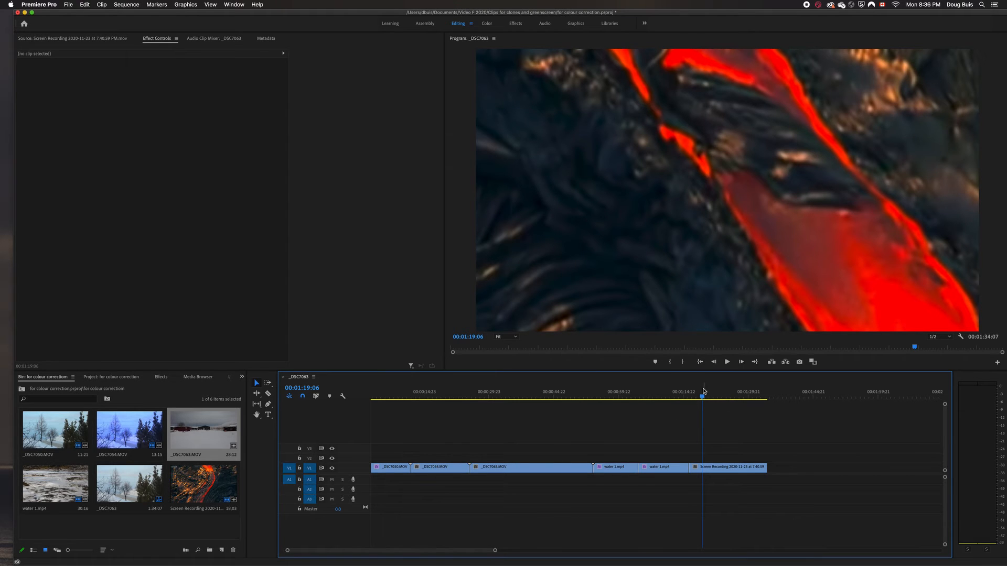
pyautogui.moveTo(704, 391); pyautogui.dragTo(709, 430)
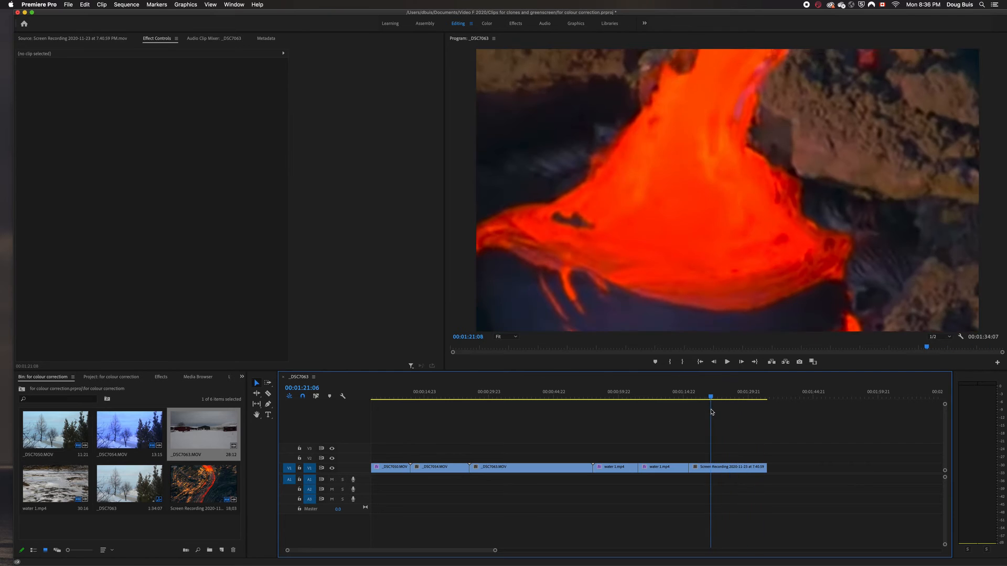
pyautogui.click(720, 472)
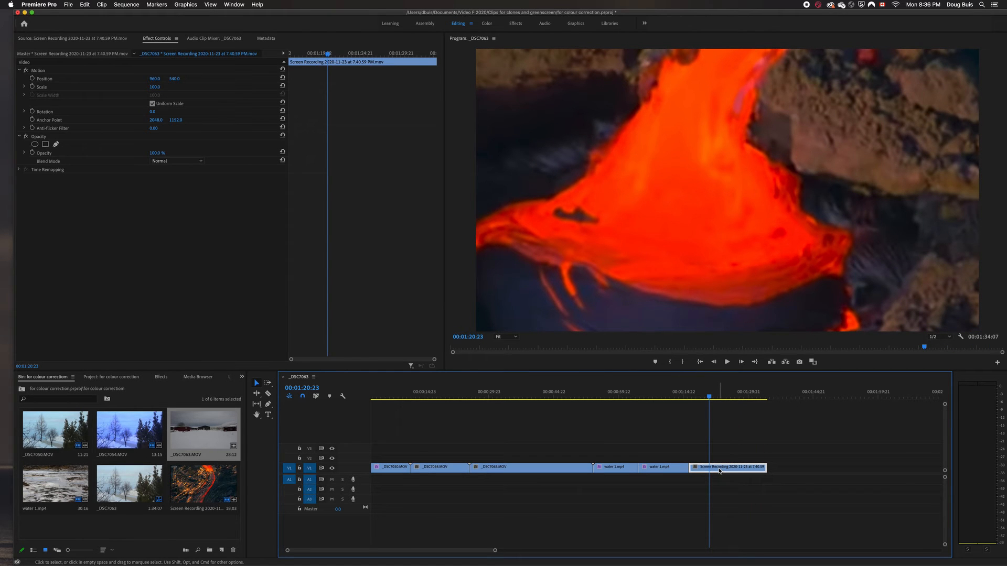
pyautogui.click(486, 23)
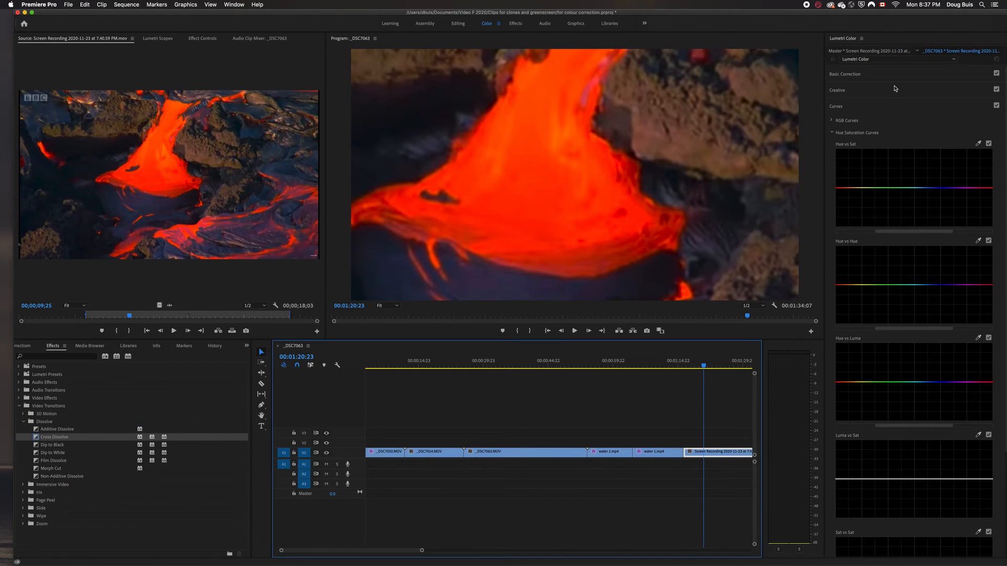
# Boost the rocks' orange saturation by sampling the brown rock for the Hue vs Sat curve and raising the orange point.
pyautogui.click(850, 132)
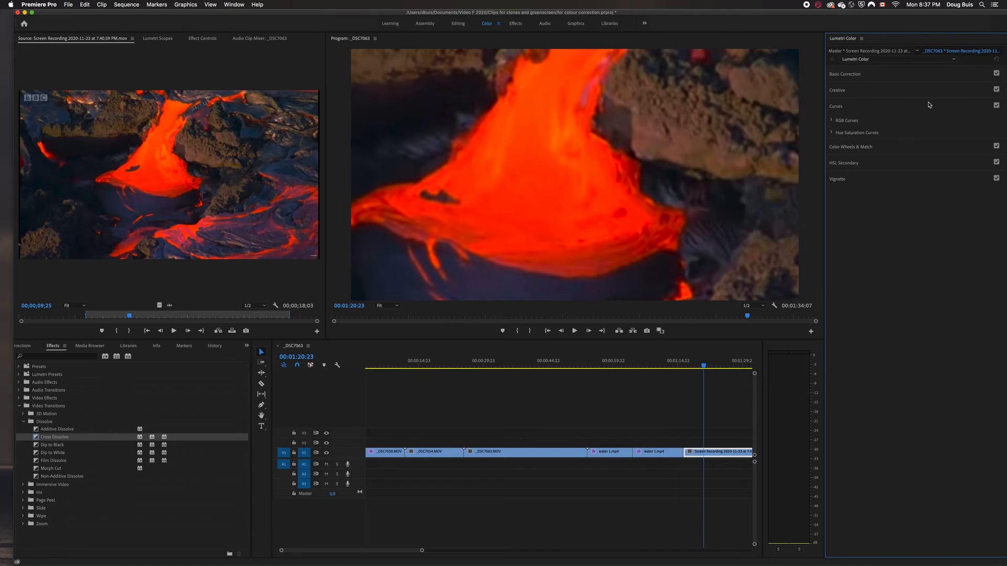
pyautogui.click(832, 133)
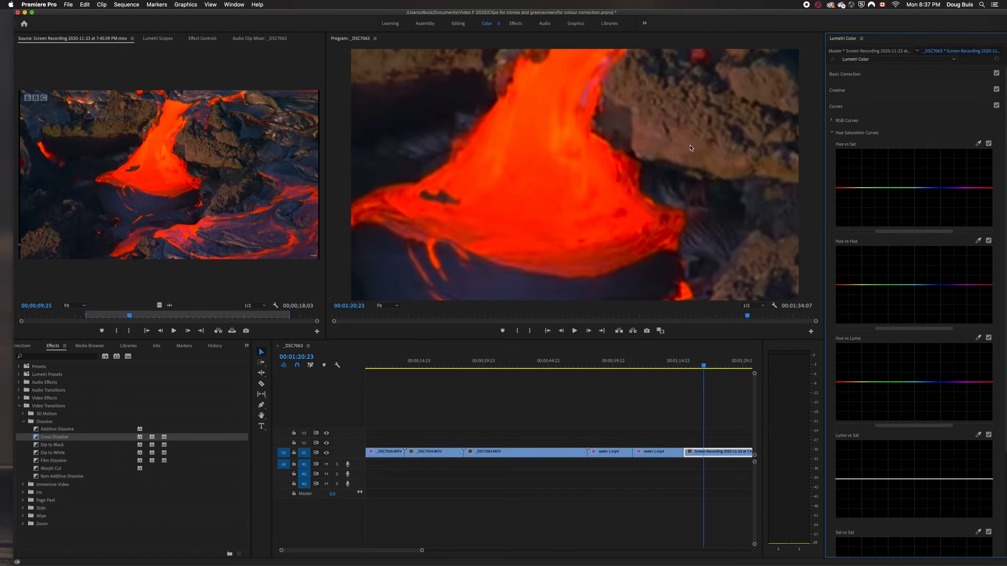
pyautogui.moveTo(844, 188); pyautogui.dragTo(843, 172)
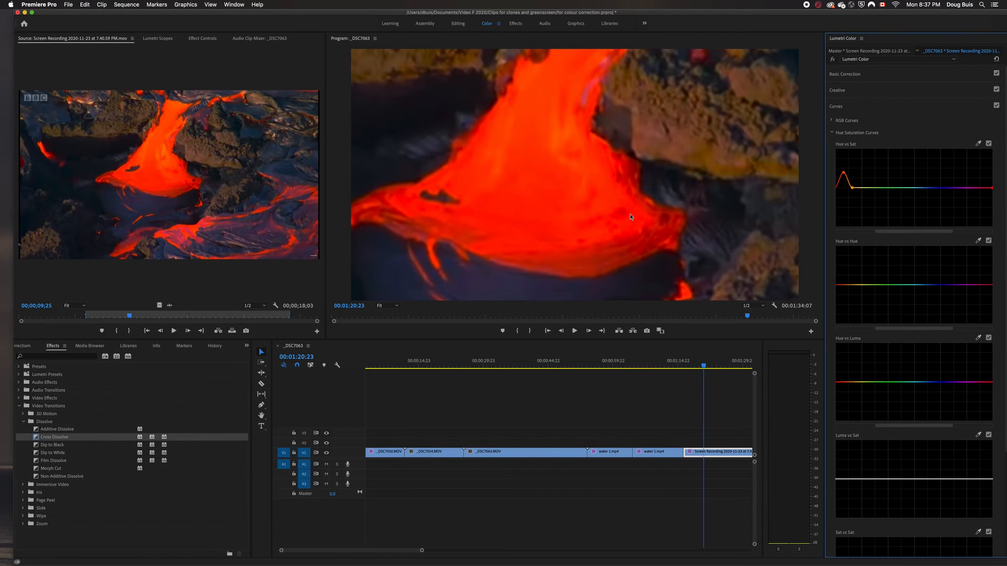
# Turn the lava blue by sampling it for the Hue vs Hue curve, raising the red point and fine-tuning the boundary points.
pyautogui.click(978, 241)
pyautogui.click(567, 172)
pyautogui.moveTo(837, 286); pyautogui.dragTo(840, 247)
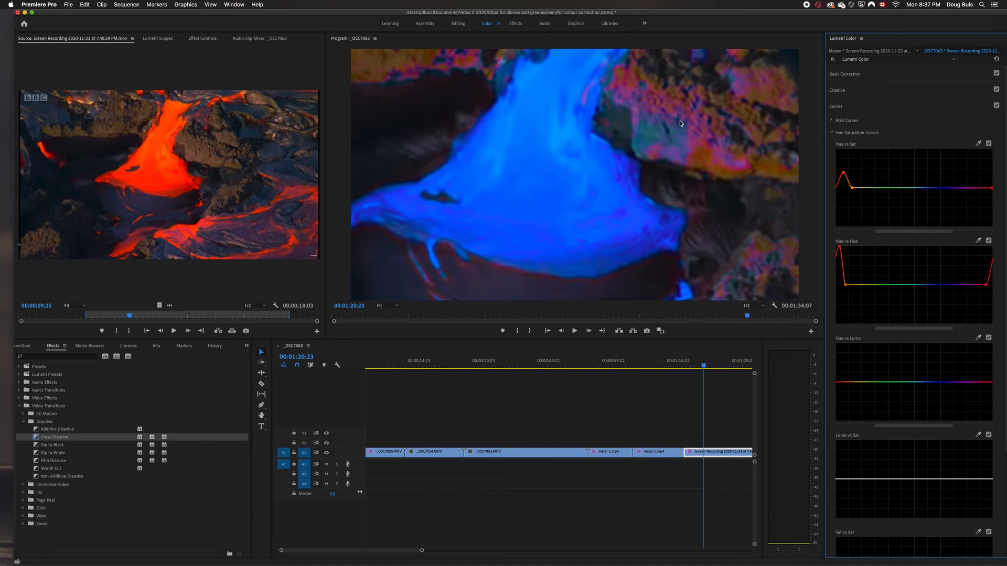
pyautogui.moveTo(845, 286); pyautogui.dragTo(846, 285)
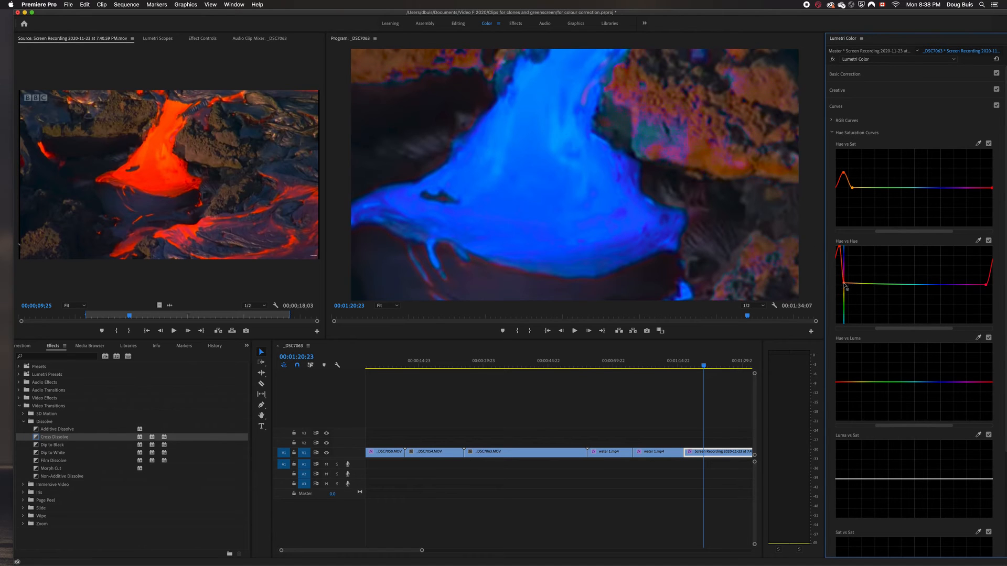
pyautogui.moveTo(987, 286); pyautogui.dragTo(985, 286)
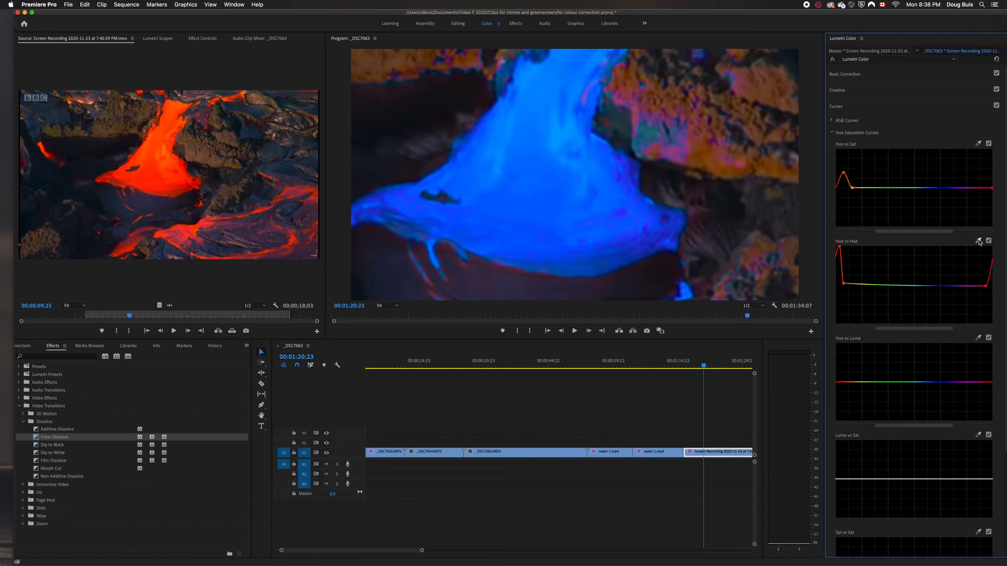
# Shift the rocks' hue by adding an orange point to the Hue vs Hue curve and lowering it, and play back the lava clip.
pyautogui.click(855, 283)
pyautogui.moveTo(854, 285); pyautogui.dragTo(851, 298)
pyautogui.moveTo(422, 551); pyautogui.dragTo(481, 552)
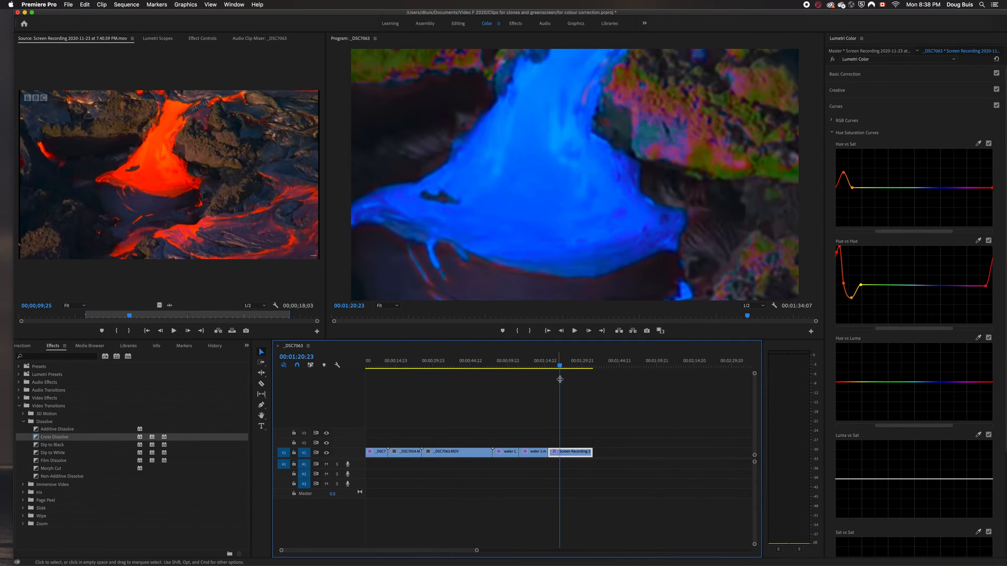
pyautogui.moveTo(560, 367); pyautogui.dragTo(552, 372)
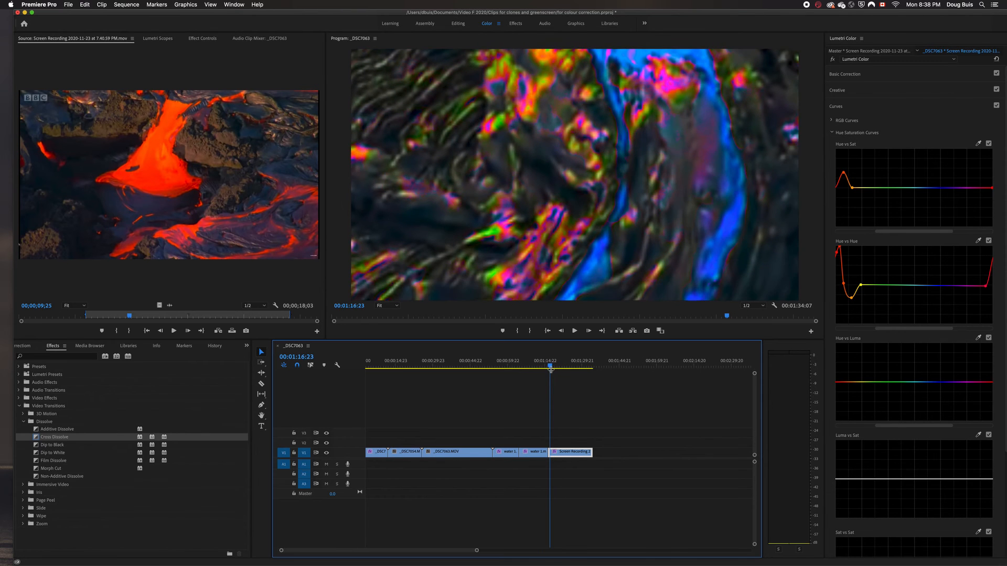
pyautogui.press('space')
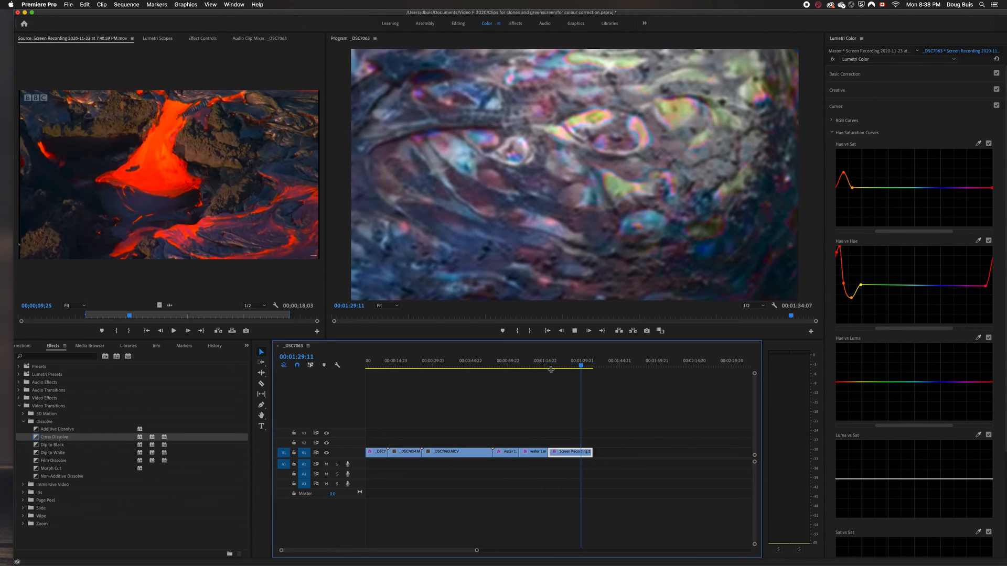
# Move the orange Hue vs Hue point back up to the baseline and replay the lava clip.
pyautogui.click(853, 301)
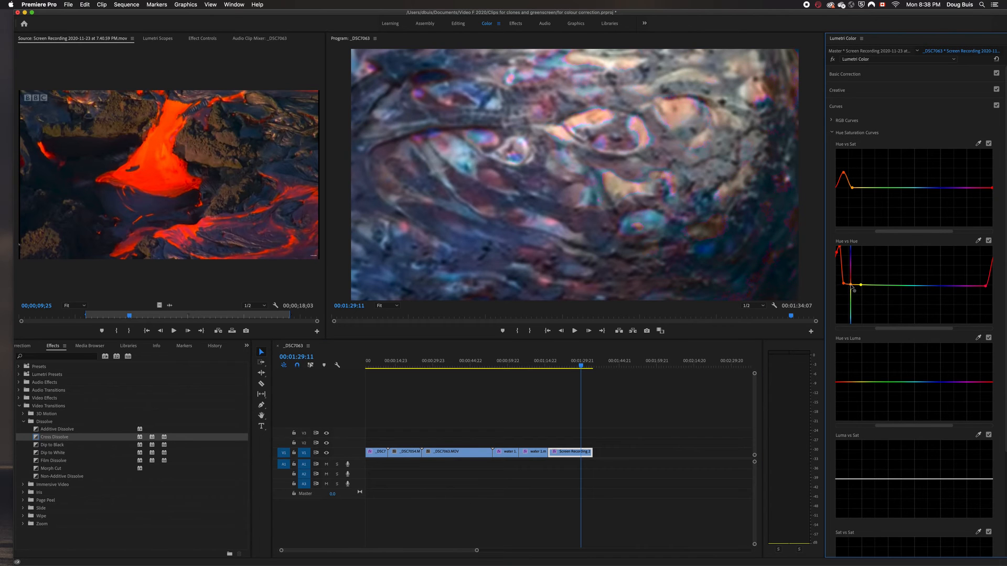
pyautogui.moveTo(582, 364); pyautogui.dragTo(555, 374)
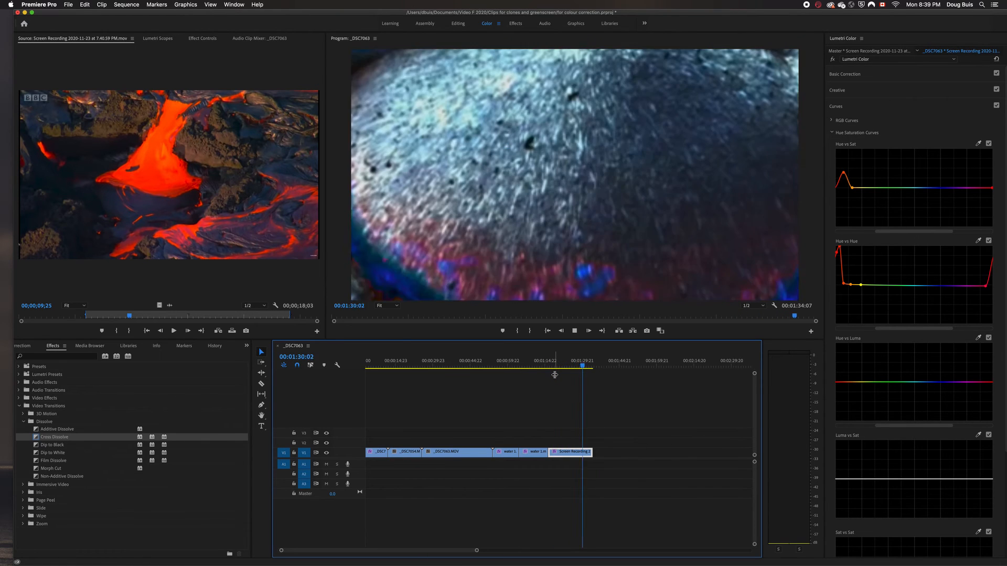
pyautogui.press('space')
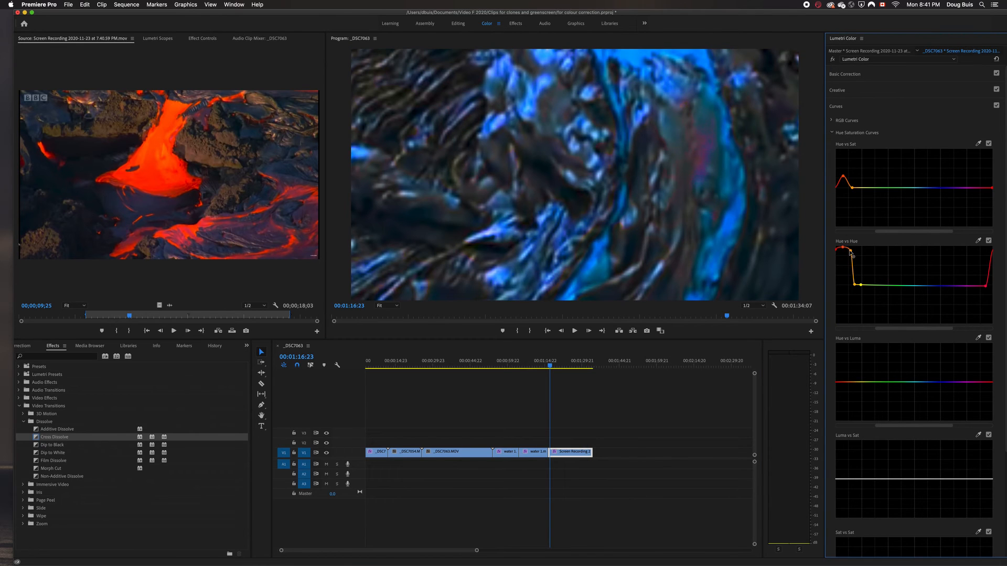
# Play the recoloured lava clip and scrub back through the graded clips on the timeline.
pyautogui.moveTo(550, 367); pyautogui.dragTo(549, 367)
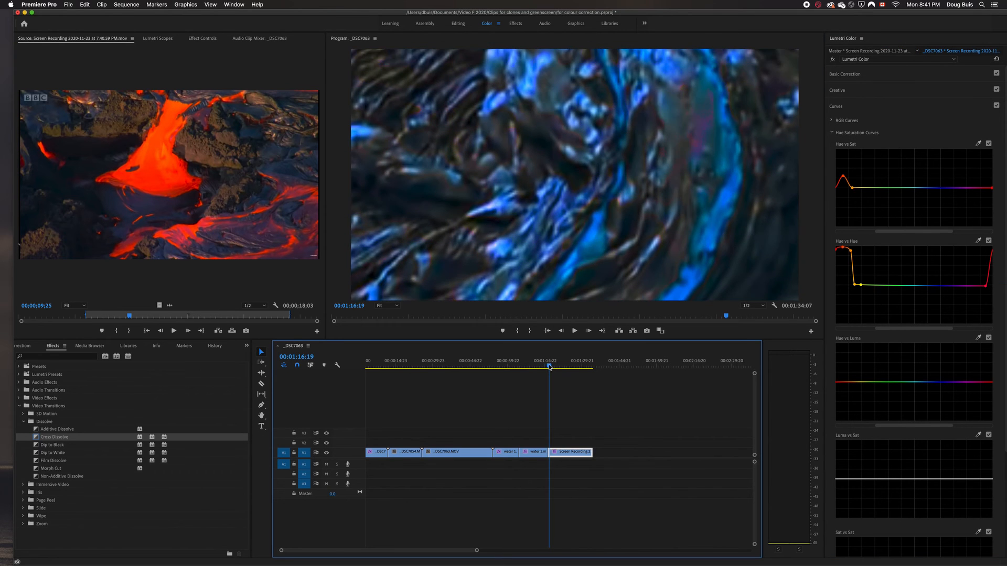
pyautogui.press('space')
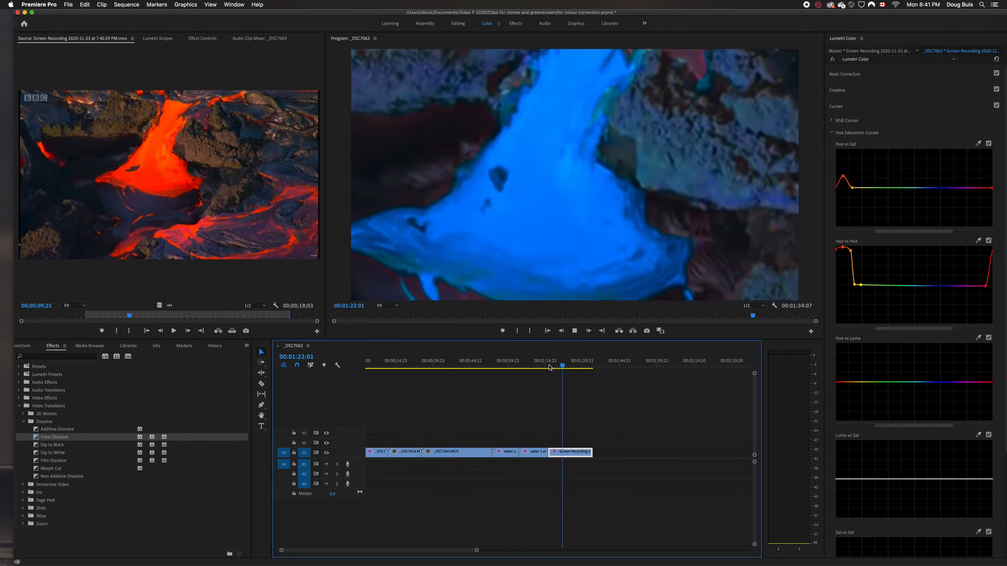
pyautogui.moveTo(564, 366); pyautogui.dragTo(581, 369)
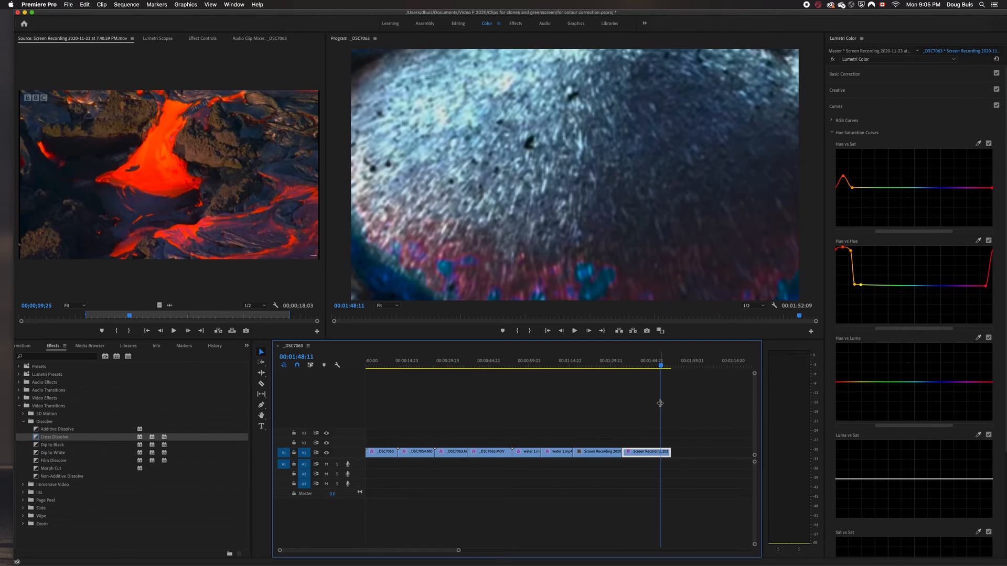
pyautogui.moveTo(662, 367); pyautogui.dragTo(424, 386)
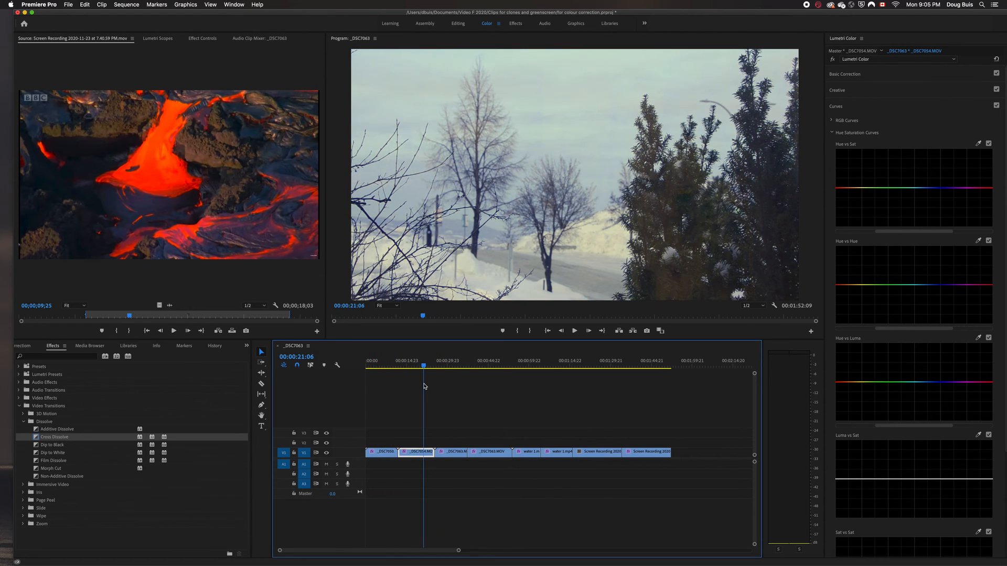